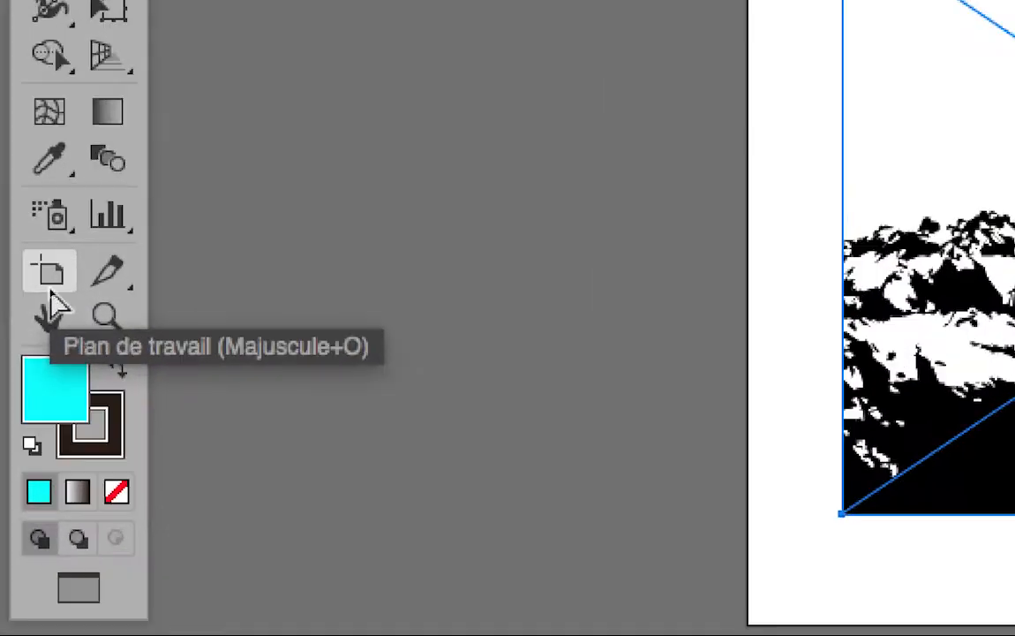
Extend the artboard downward to a height of 420 mm with the Artboard tool, and return to the Selection tool
left_click(49, 284)
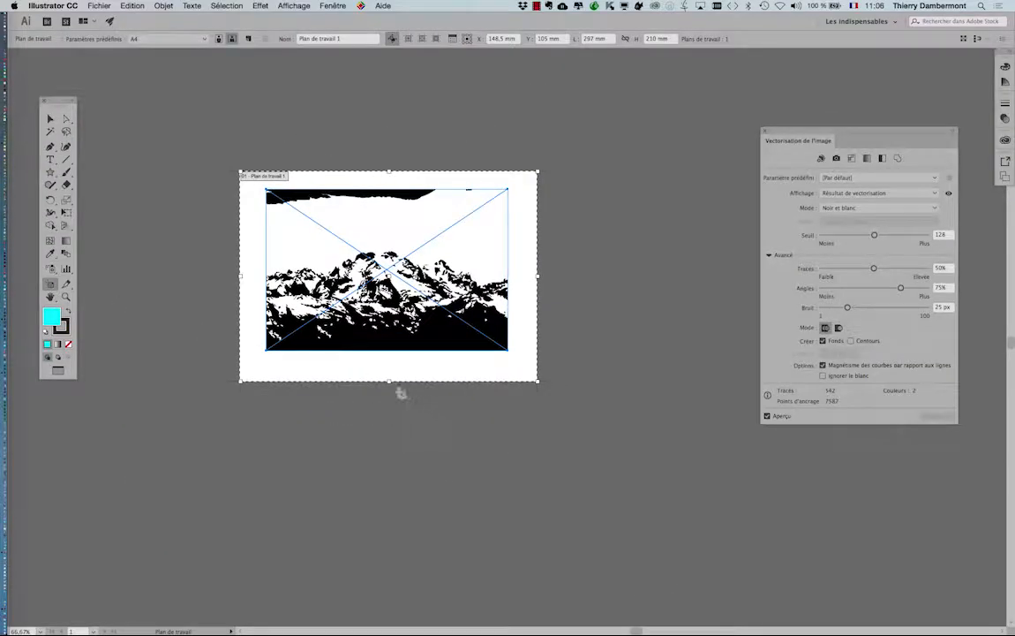
left_click_drag(389, 382, 409, 592)
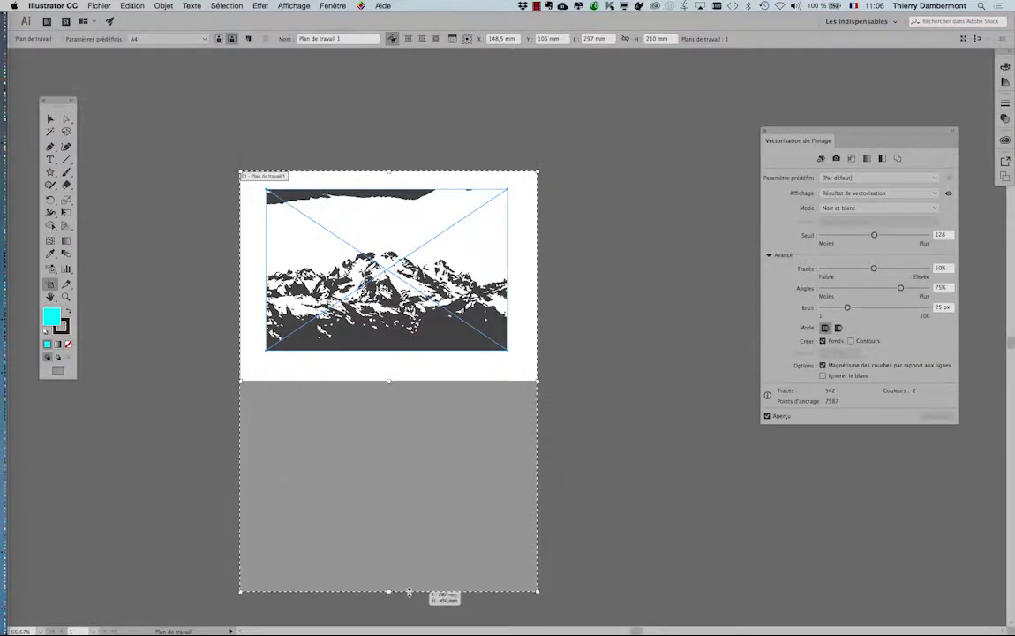
scroll(424, 451, "down", 2)
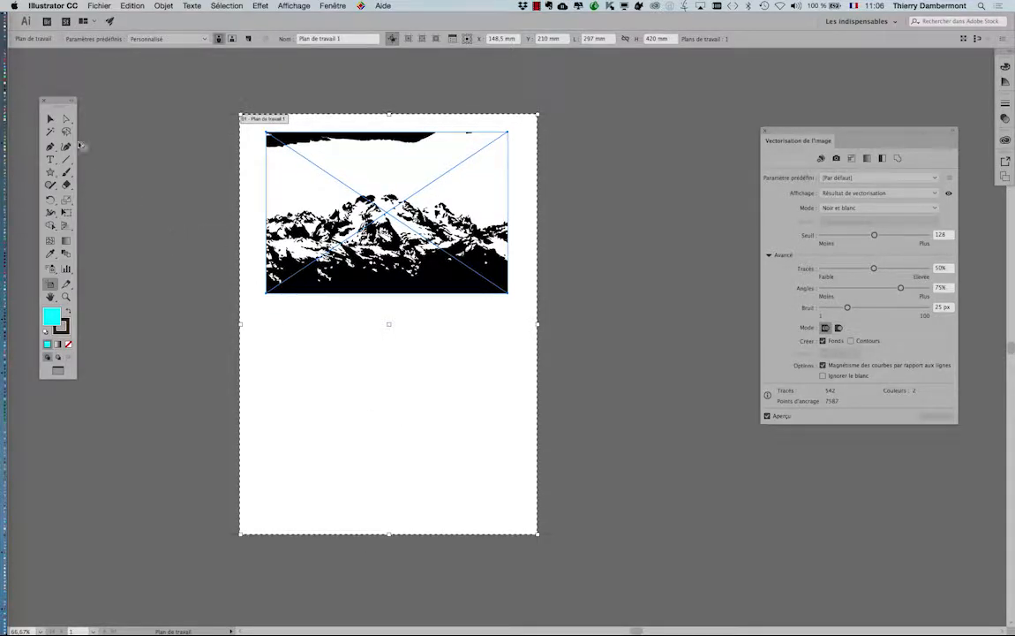
left_click(50, 119)
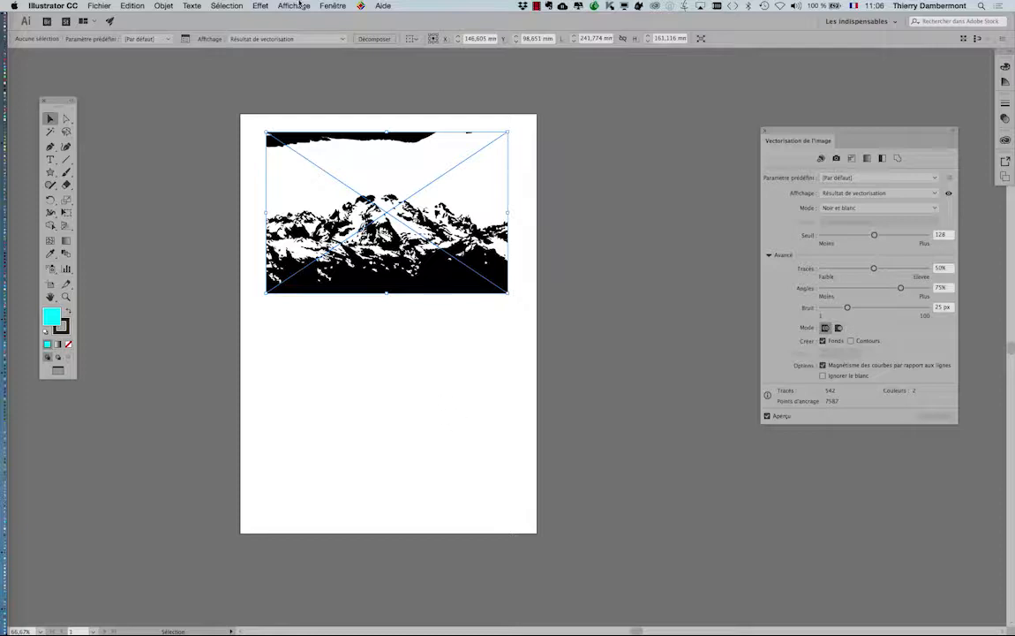
Hide the artboards around the traced mountain image and show them again
left_click(333, 6)
mouse_move(304, 6)
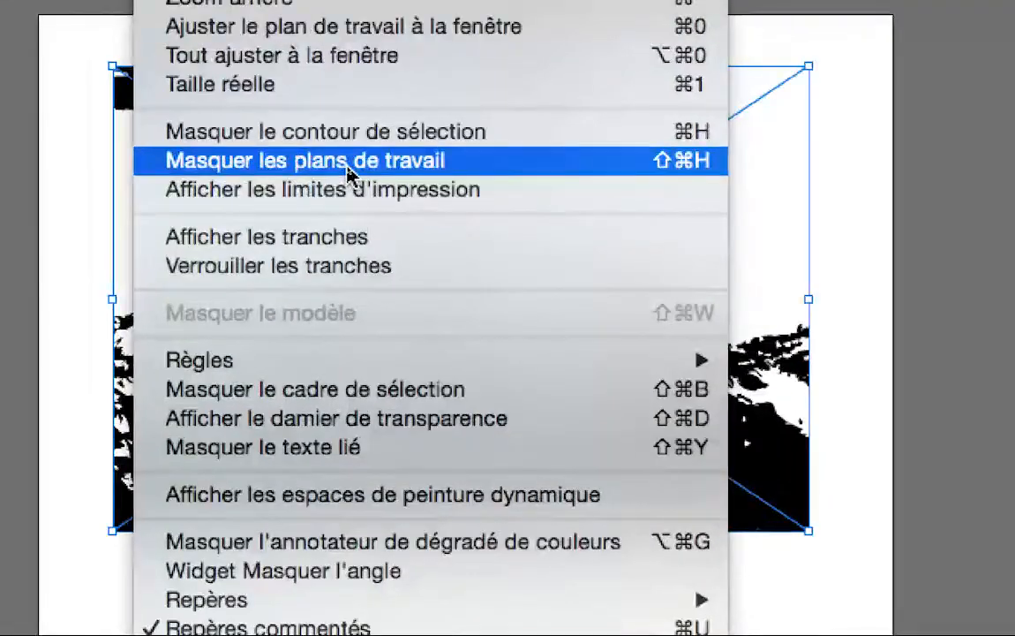
left_click(349, 168)
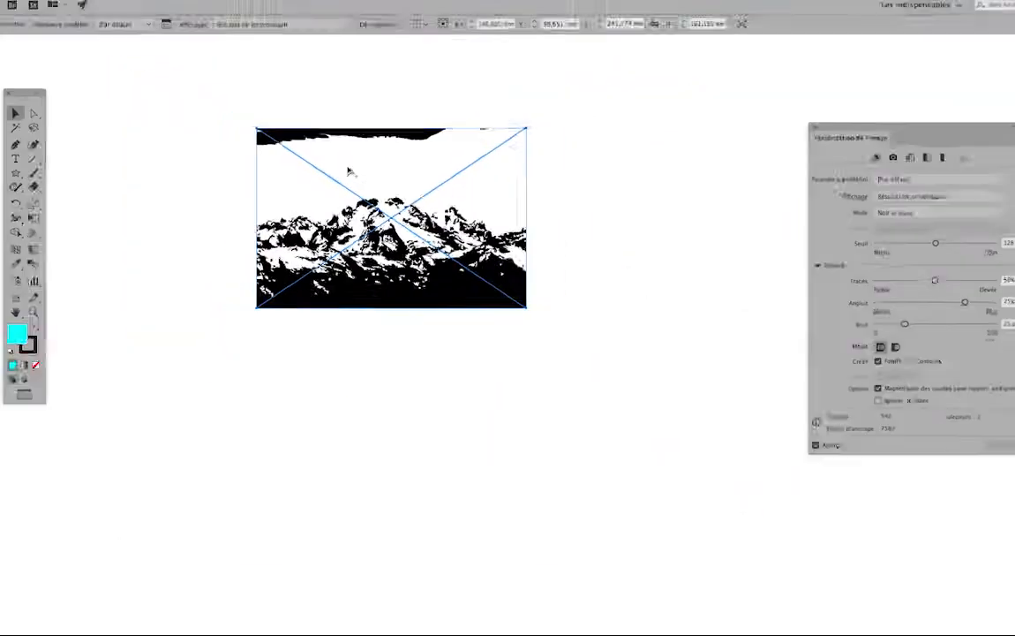
scroll(465, 215, "down", 4)
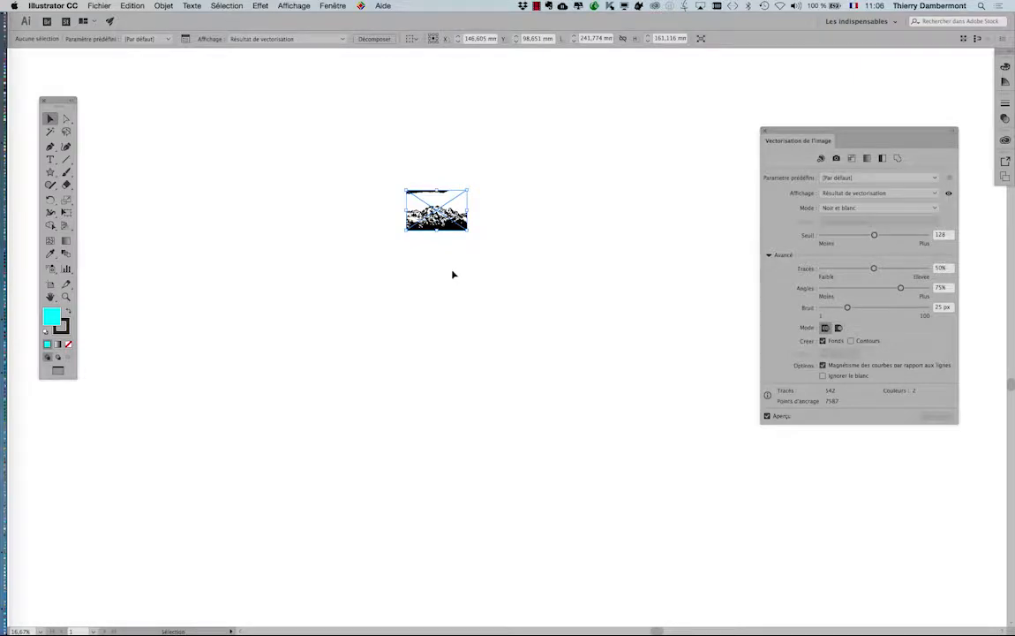
scroll(453, 275, "up", 2)
left_click(294, 5)
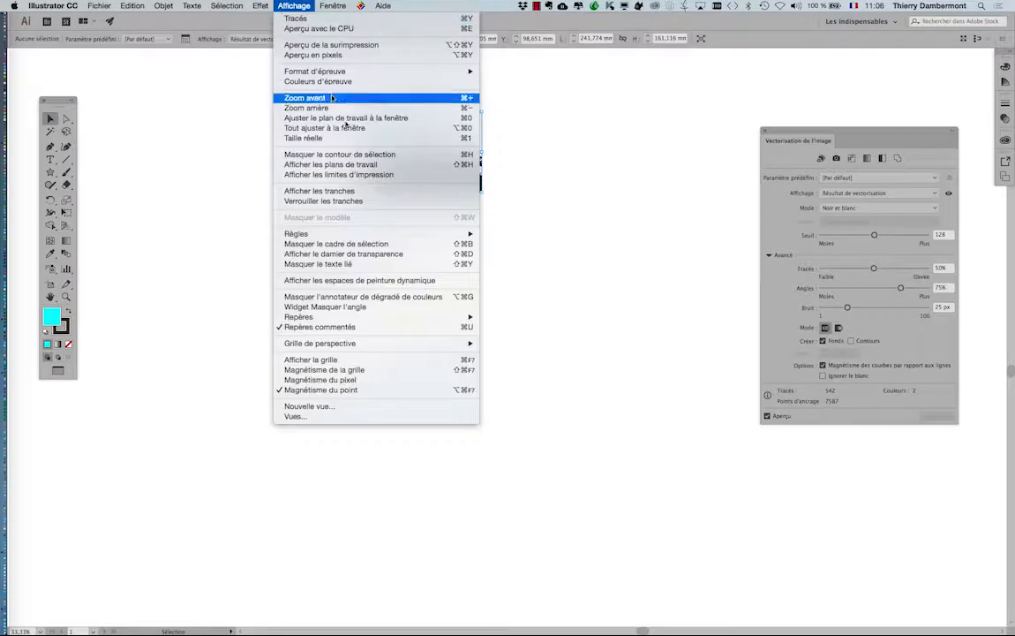
left_click(323, 145)
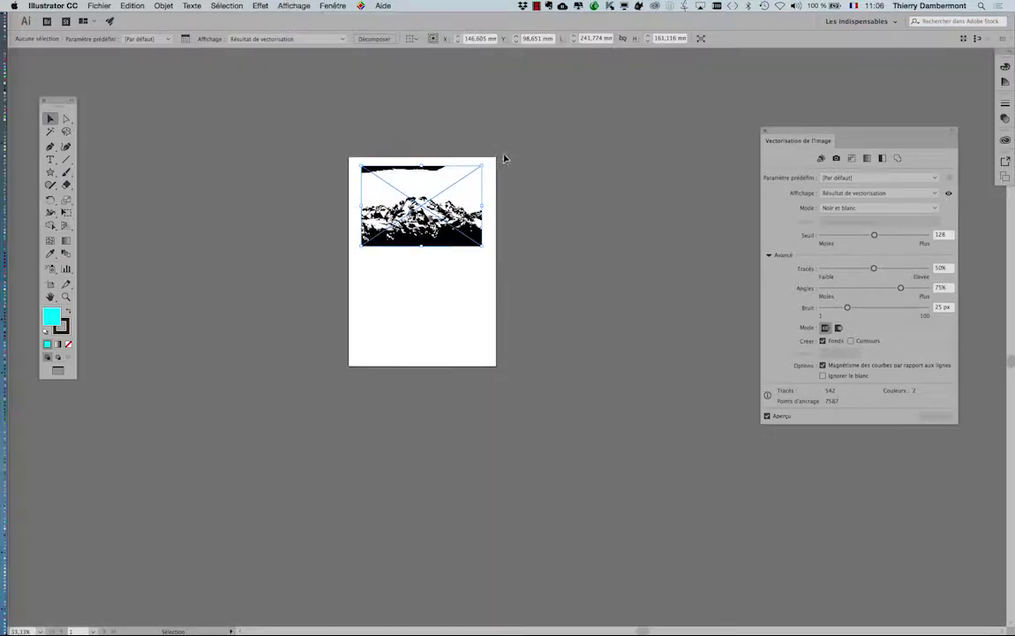
scroll(503, 159, "up", 2)
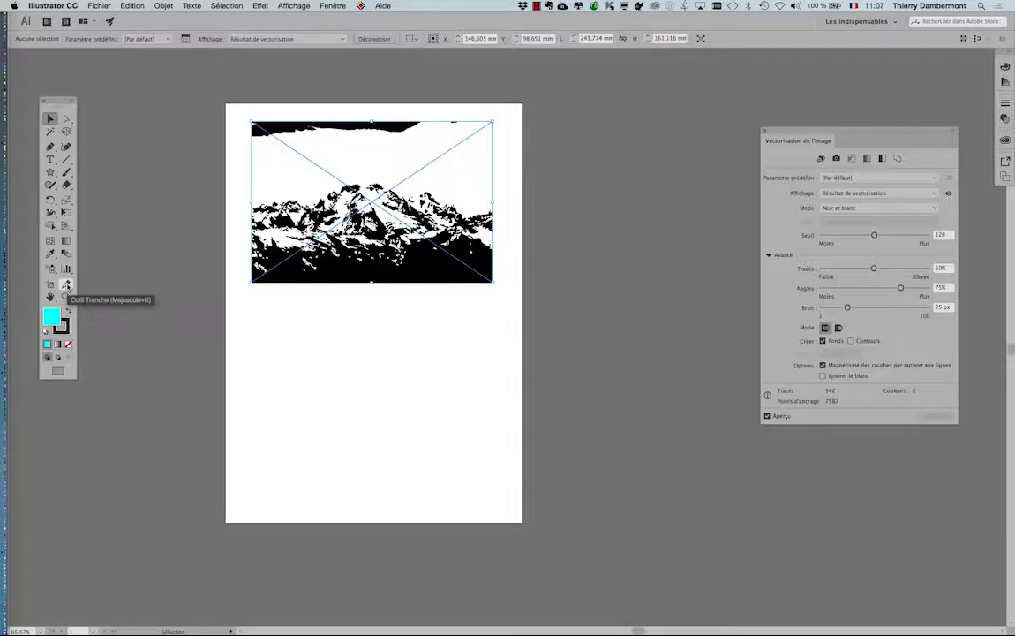
Toggle the artboards' visibility off and back on once more
left_click(66, 285)
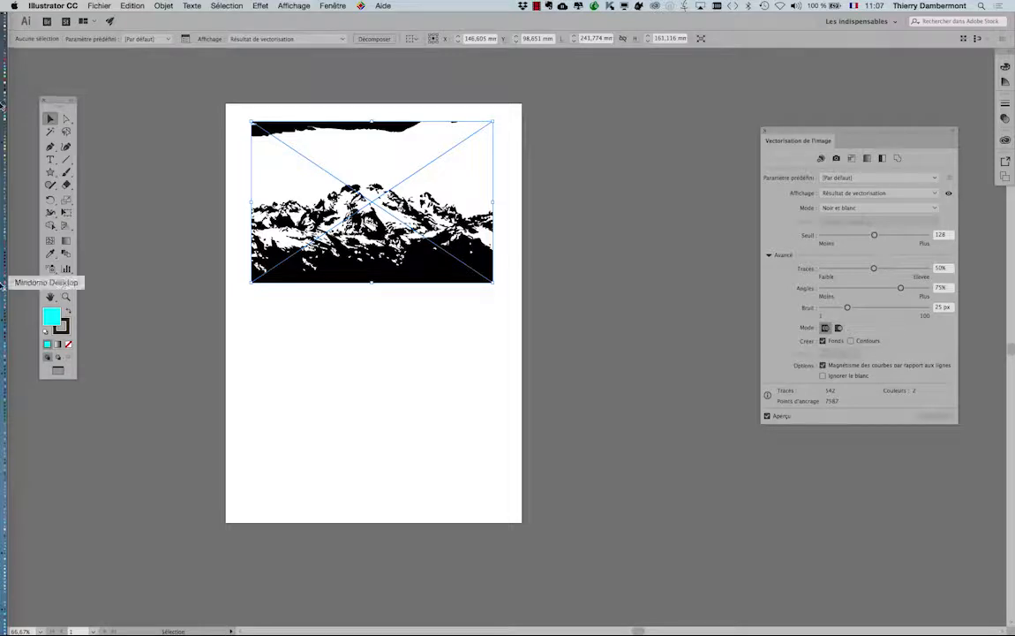
left_click(294, 5)
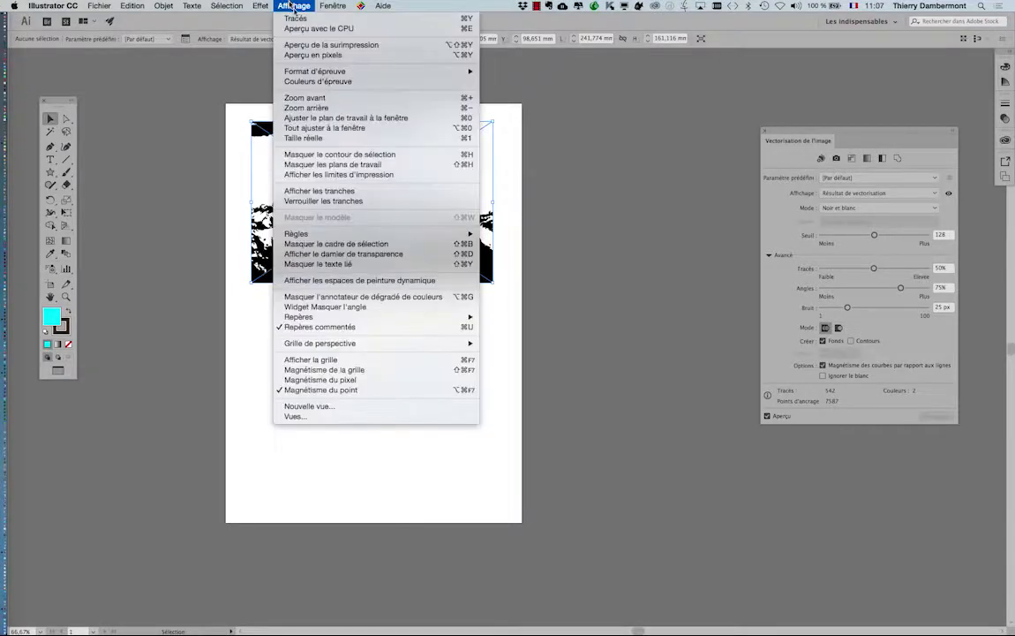
left_click(333, 164)
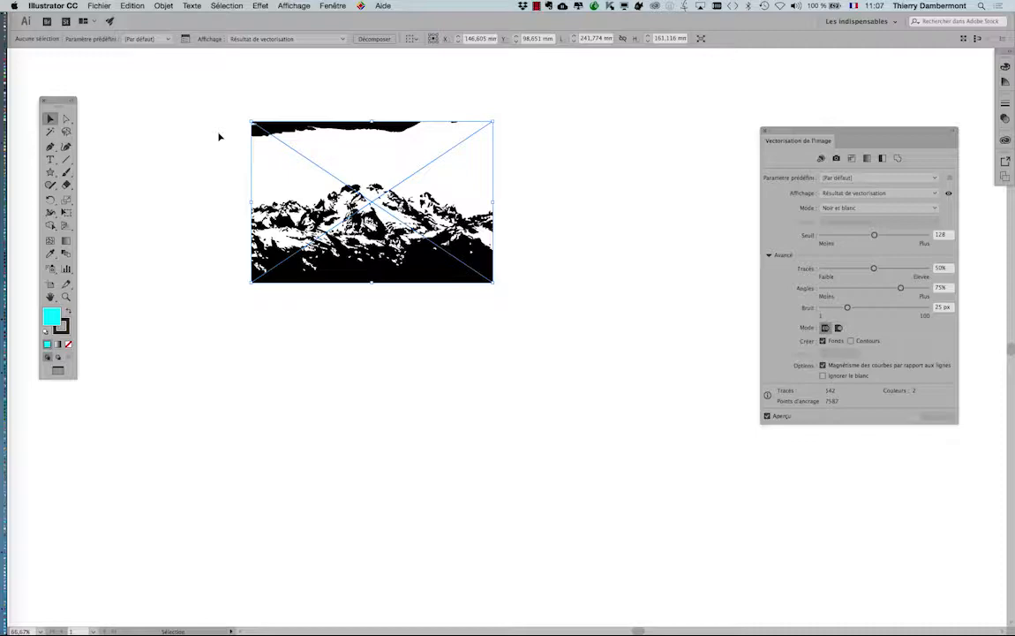
left_click(294, 6)
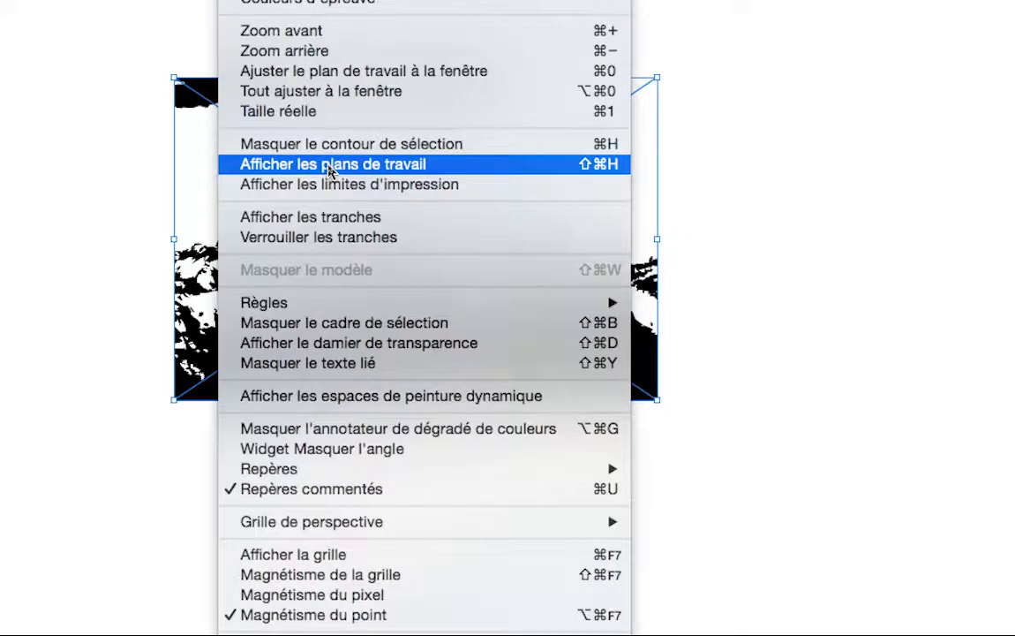
left_click(330, 166)
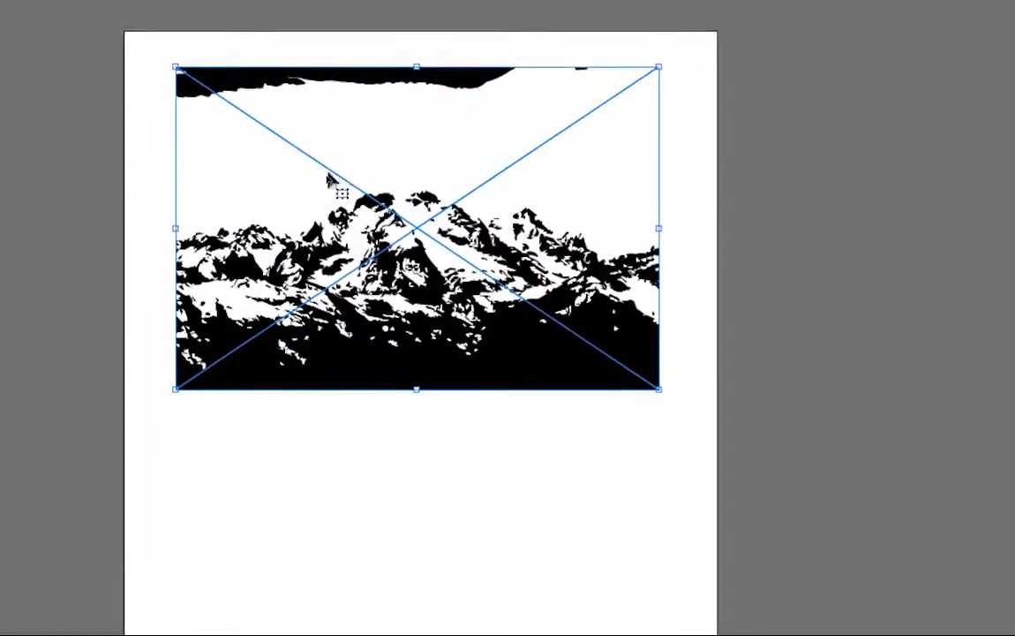
Duplicate the traced mountain image straight down into the artboard's empty lower half, about 199 mm below the original
scroll(335, 193, "down", 10)
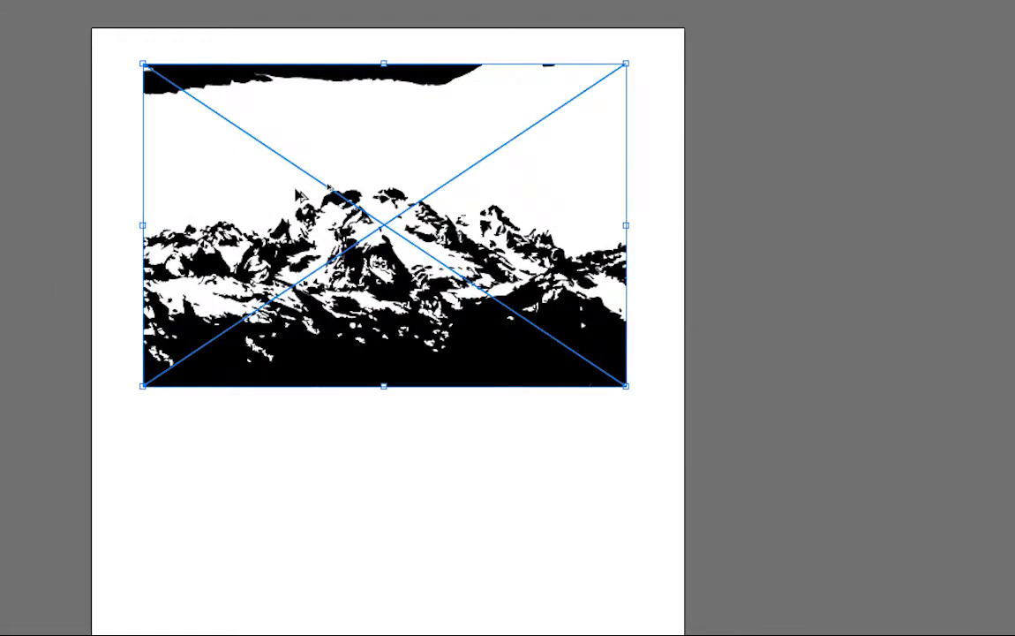
left_click_drag(299, 194, 304, 573)
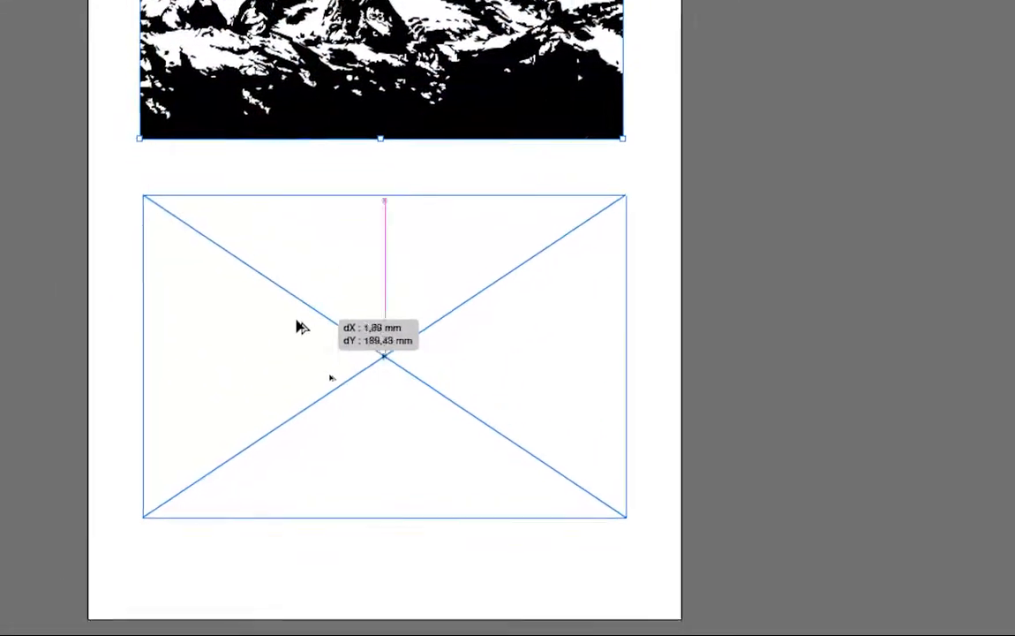
mouse_move(299, 326)
left_mouse_down()
mouse_move(294, 347)
mouse_move(297, 334)
left_mouse_up()
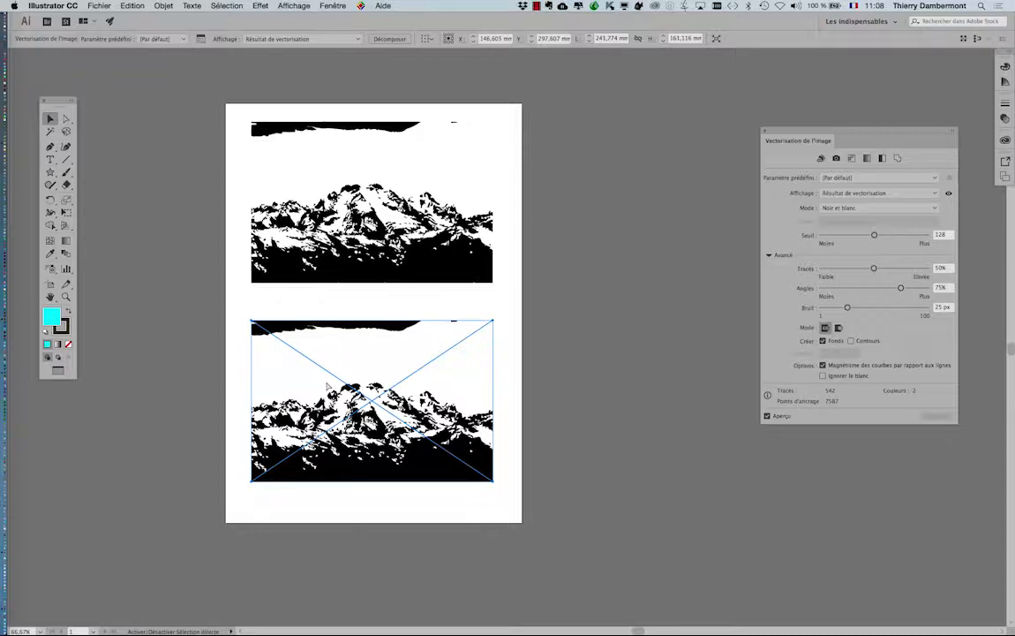
Switch to Finder and duplicate high-mountains-of-the-alps.psd in the JOUR 3 IVE folder, placing the copy beside the original
key("super+Tab")
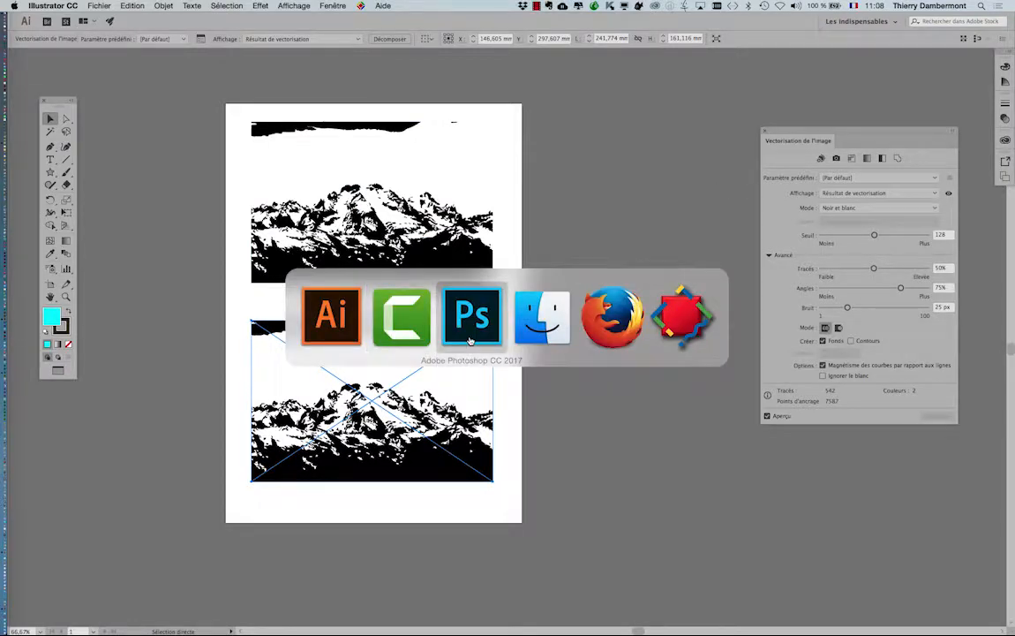
key("super+Tab")
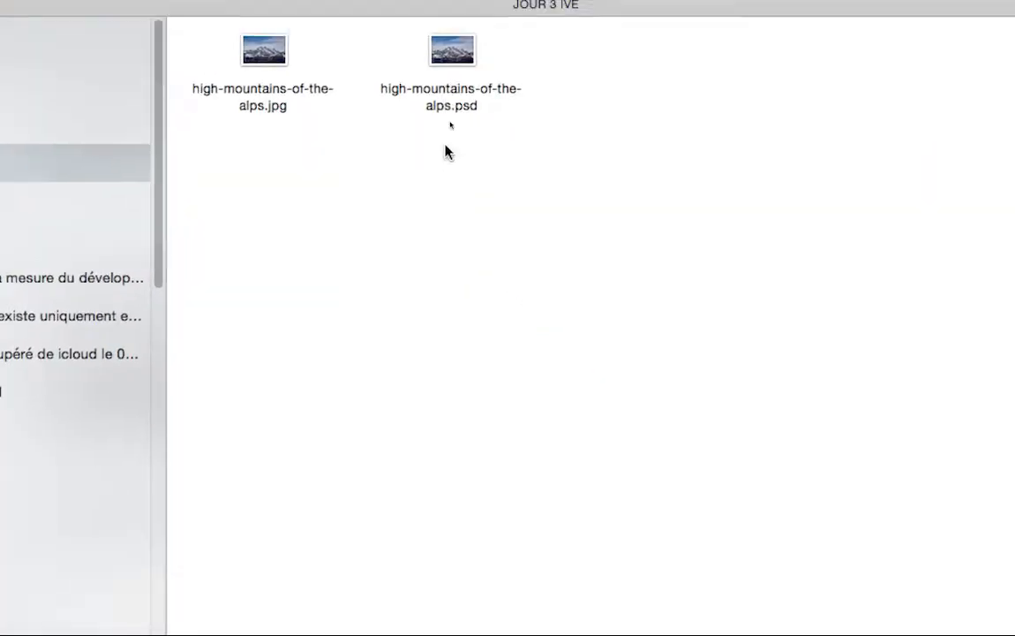
left_click(470, 15)
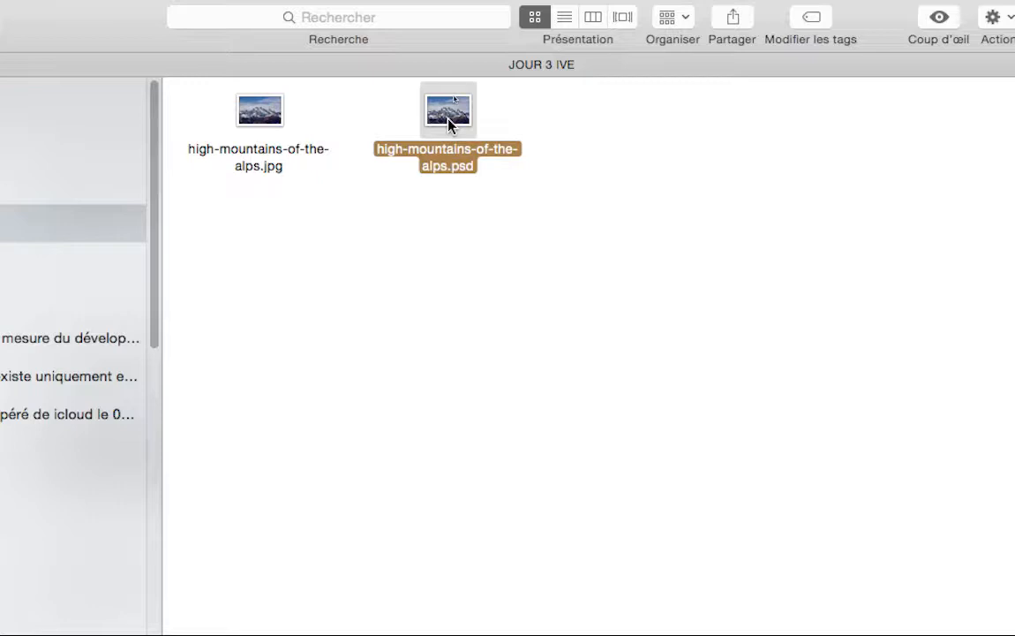
key("super+d")
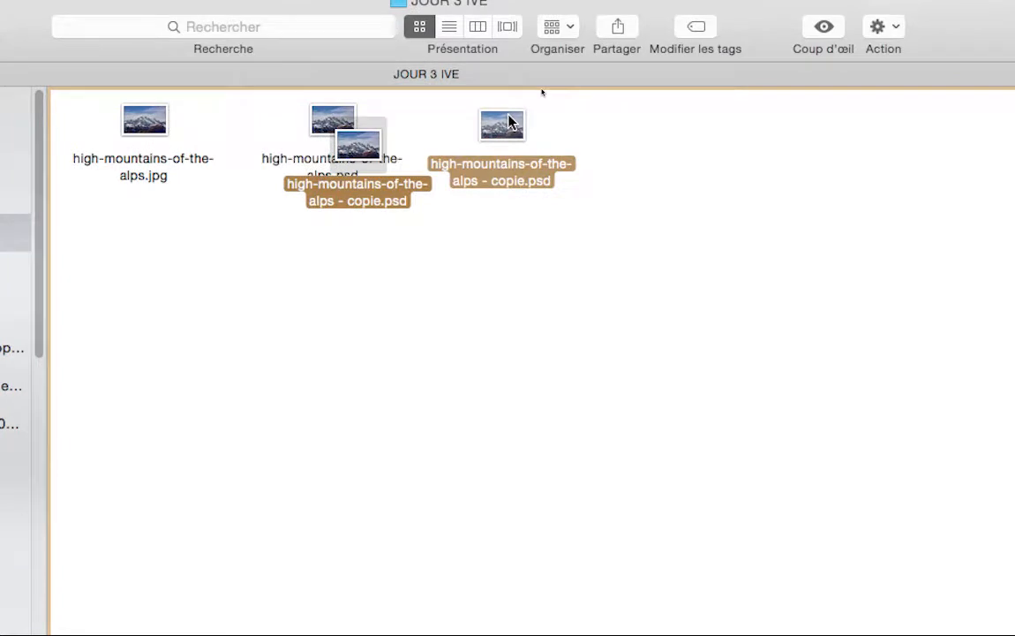
left_click(572, 127)
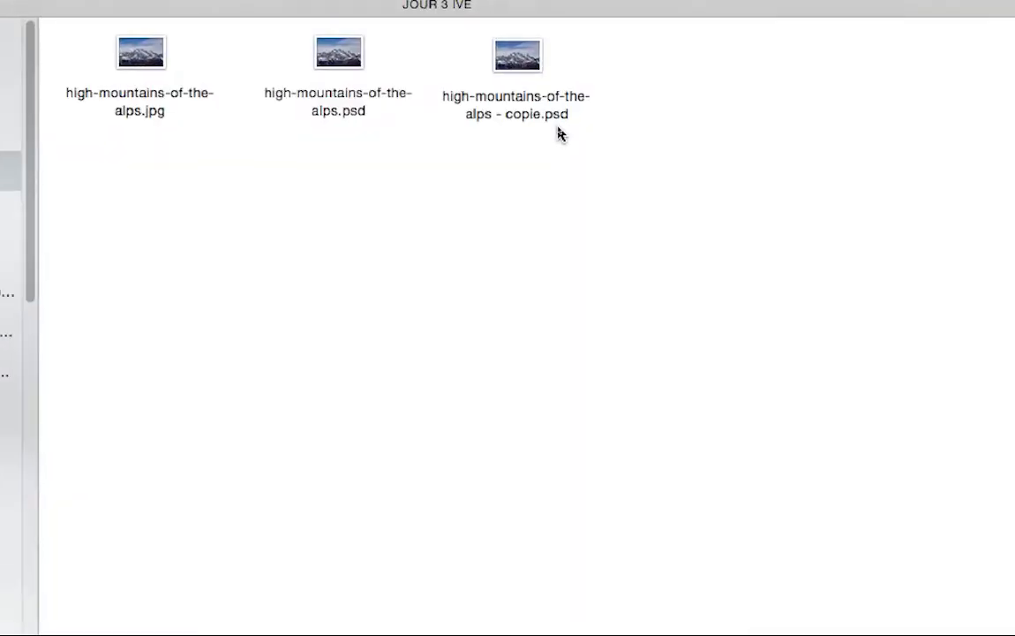
Rename the duplicated file high-mountains-of-the-alps VS2.psd
left_click(547, 120)
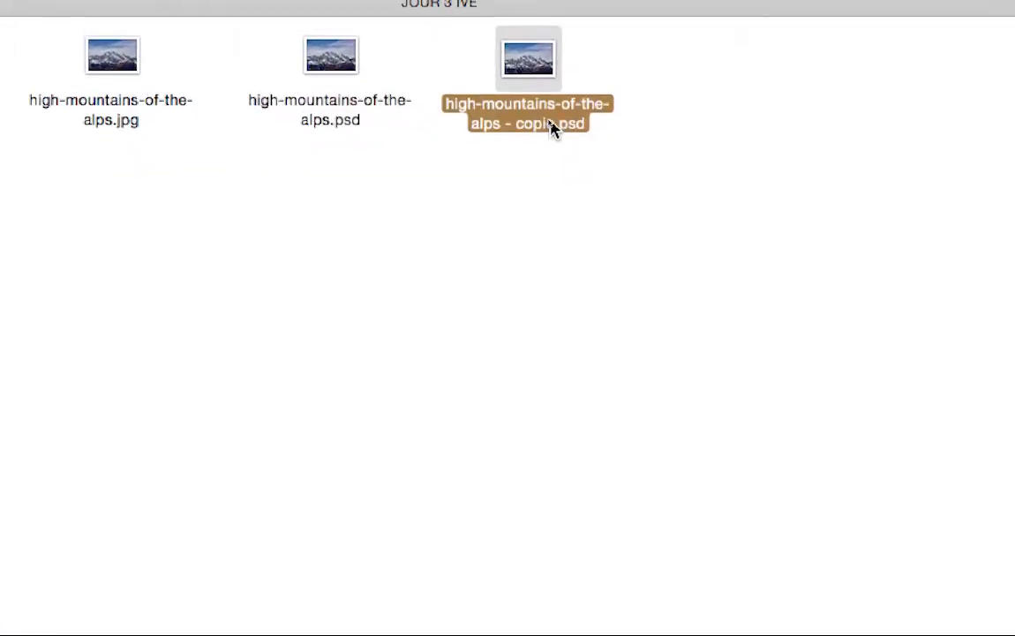
left_click(551, 126)
left_click(536, 124)
left_click_drag(546, 123, 487, 121)
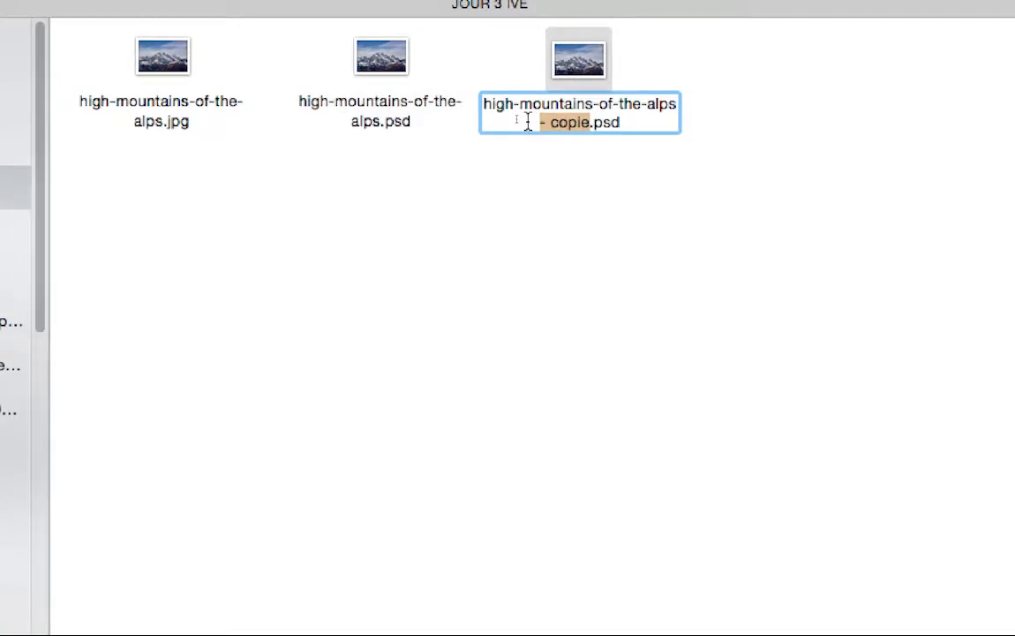
type("V")
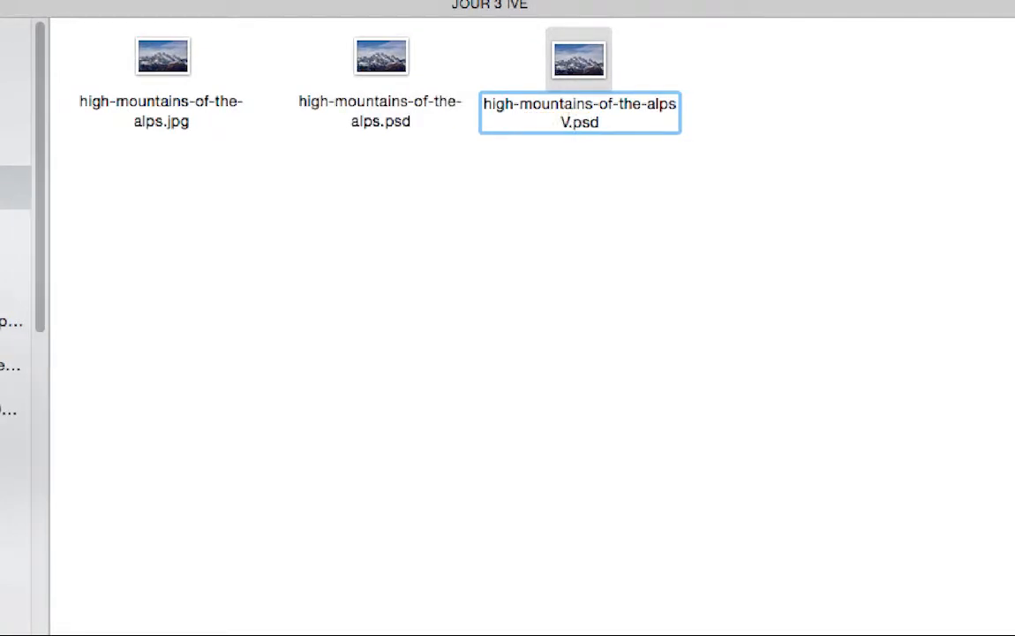
type("S2")
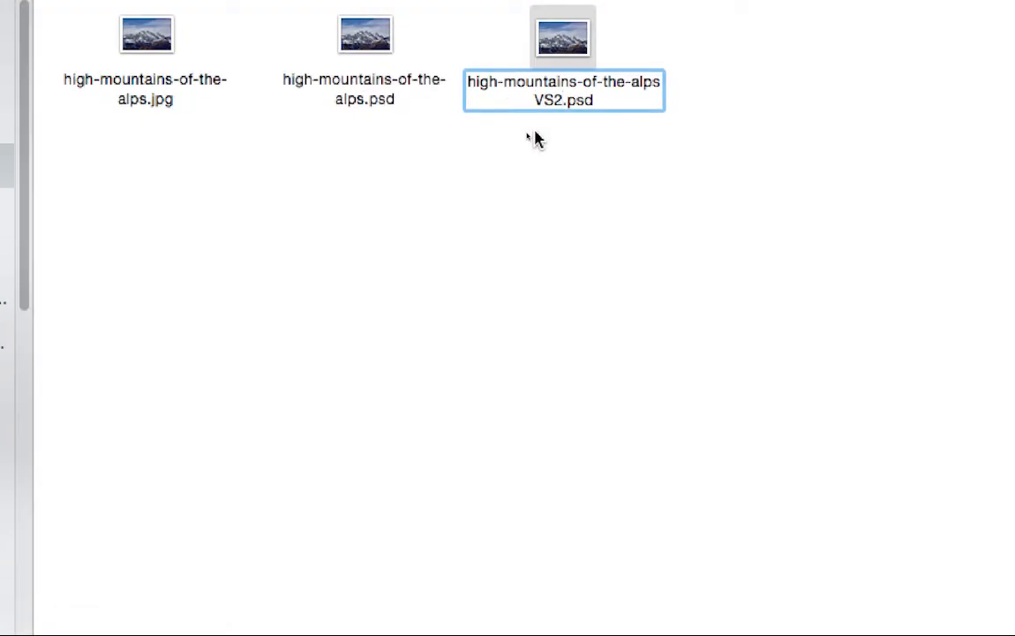
key("Return")
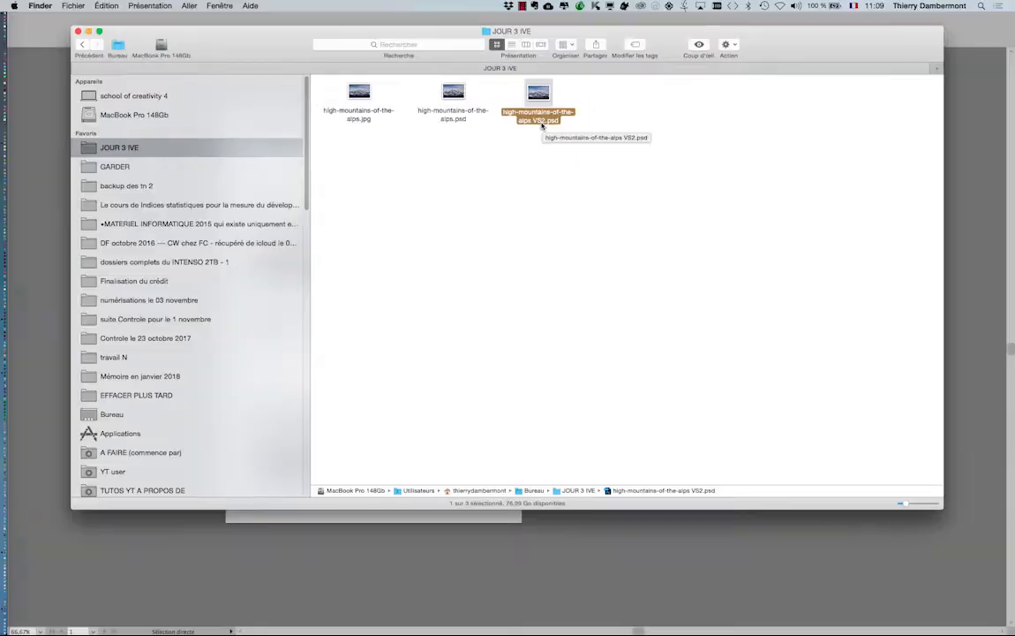
left_click(347, 60)
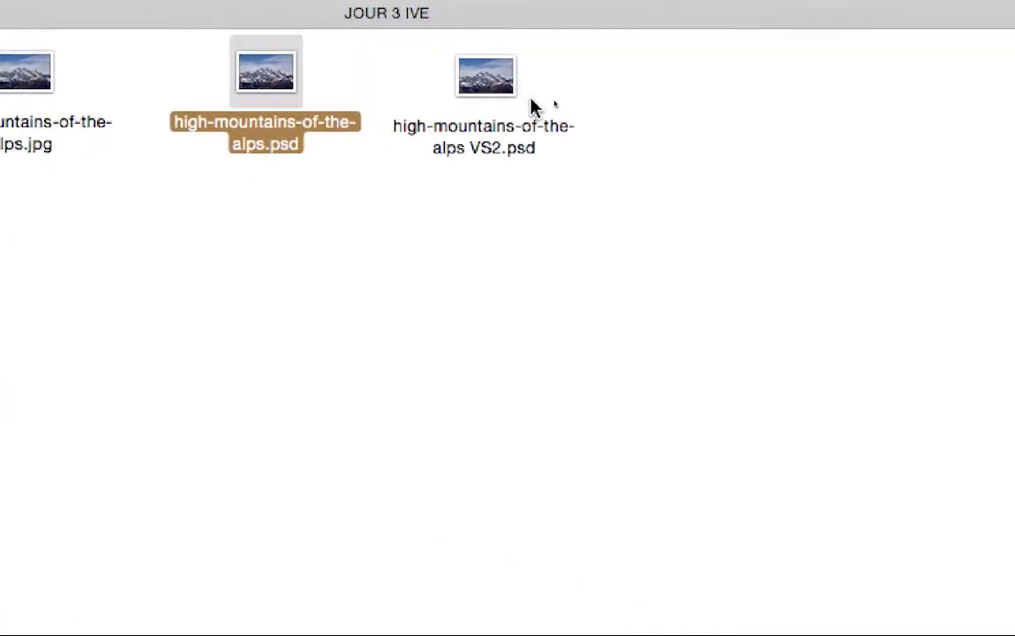
left_click(528, 142)
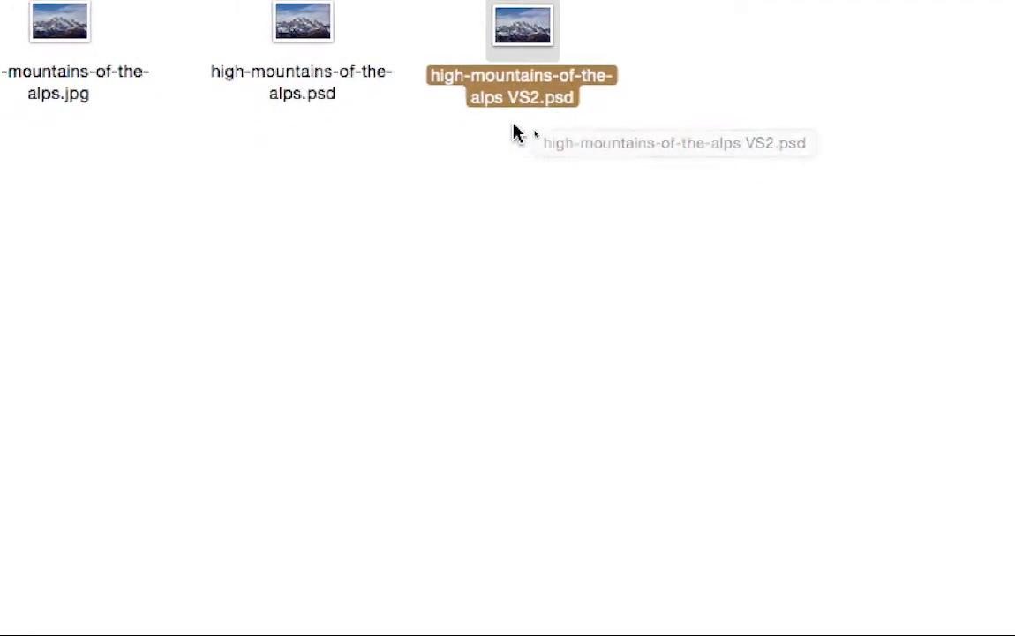
left_click(514, 134)
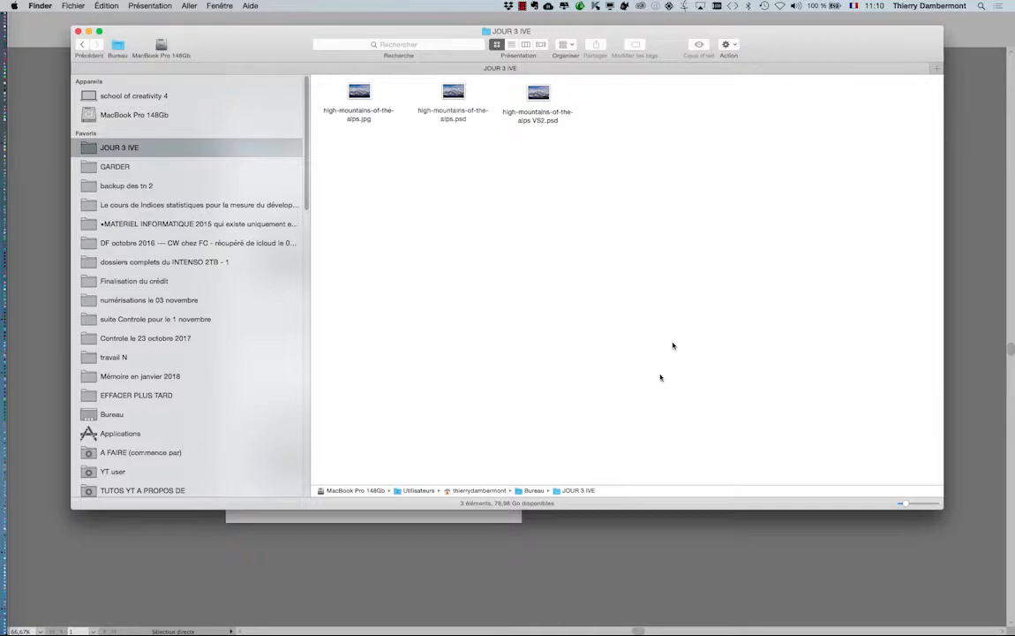
Switch back to Illustrator and display the document's list of linked images (Liens)
key("super+Tab")
key("super+Tab")
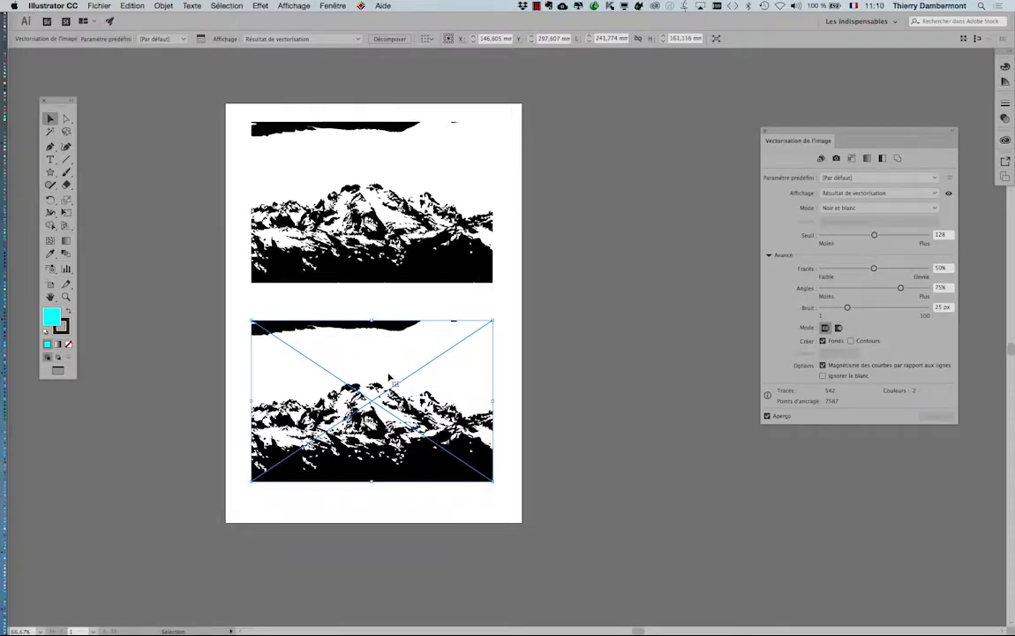
scroll(371, 309, "right", 5)
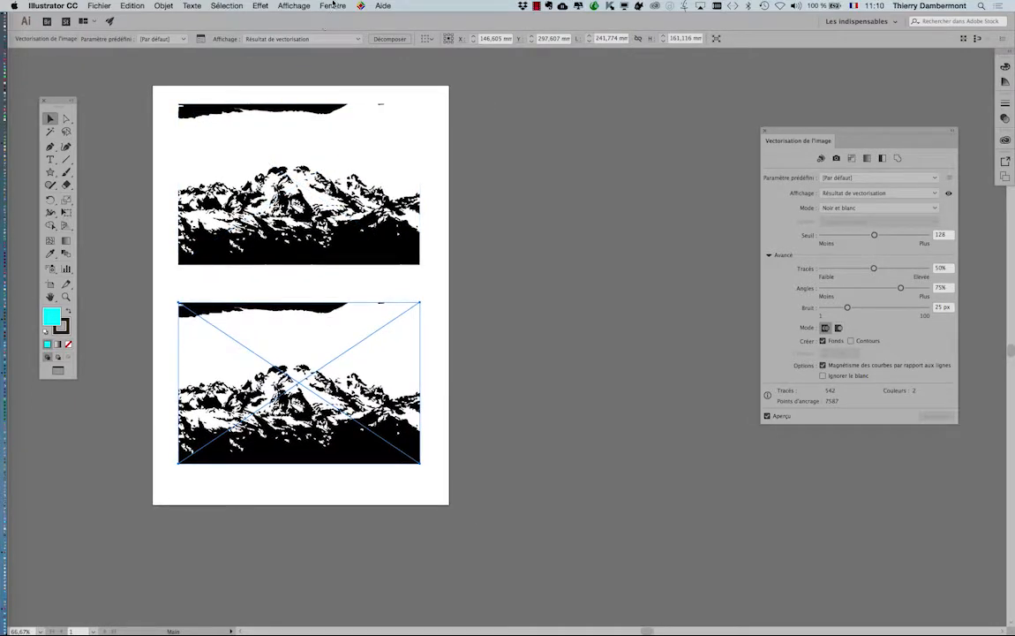
left_click(333, 5)
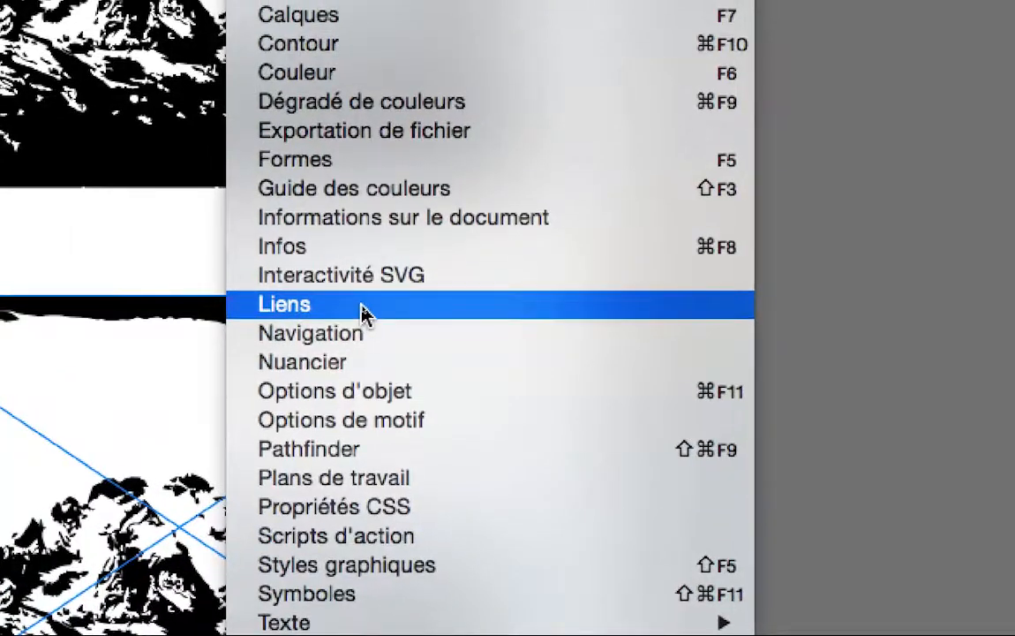
left_click(362, 306)
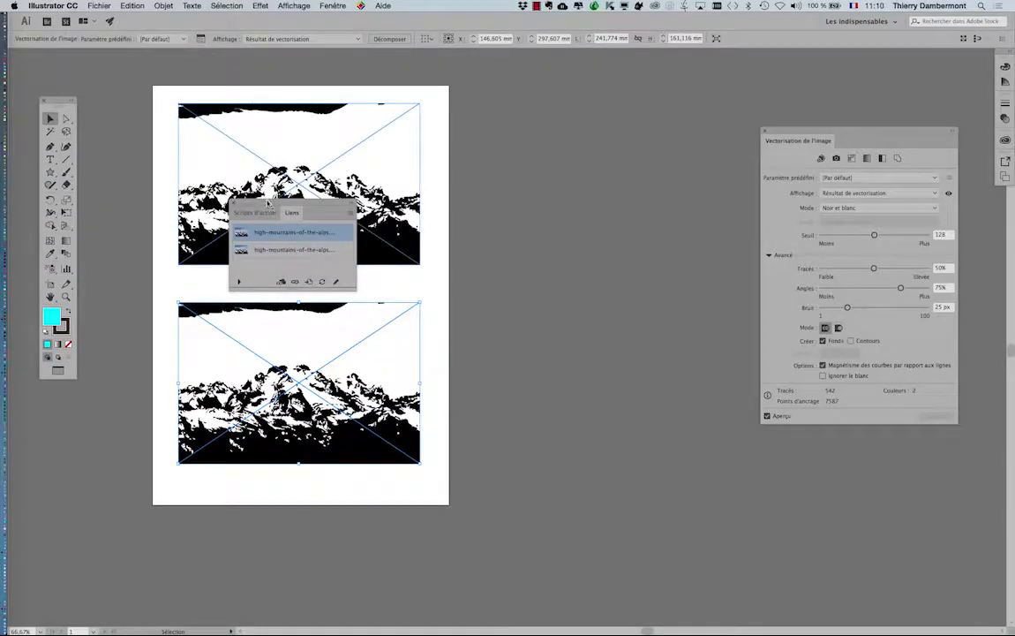
Move the Liens panel off the artwork and widen it enough to show the full linked file names
left_click_drag(268, 205, 540, 179)
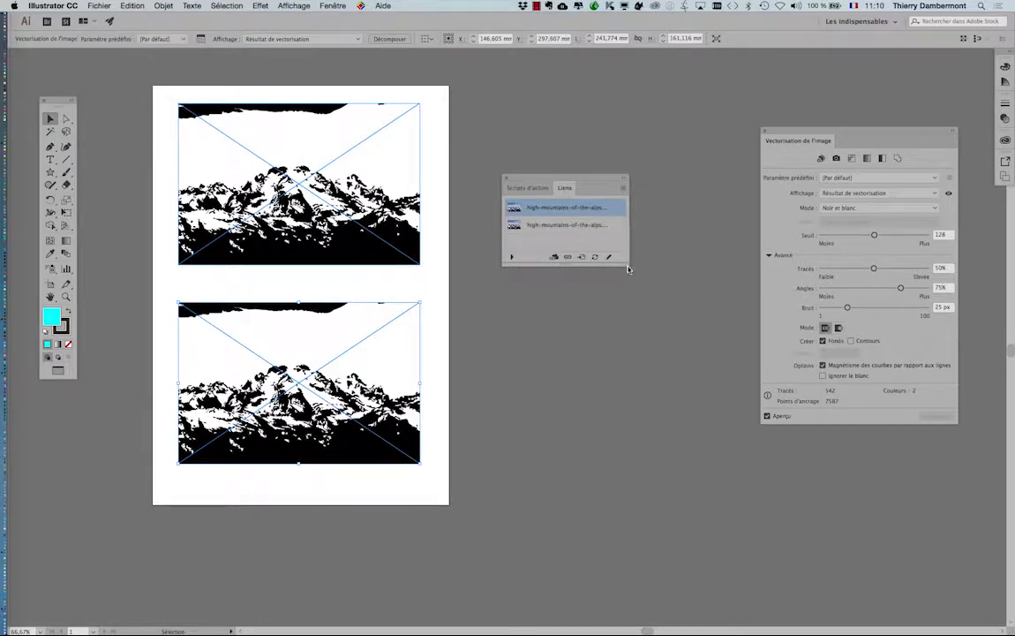
left_click_drag(629, 265, 759, 267)
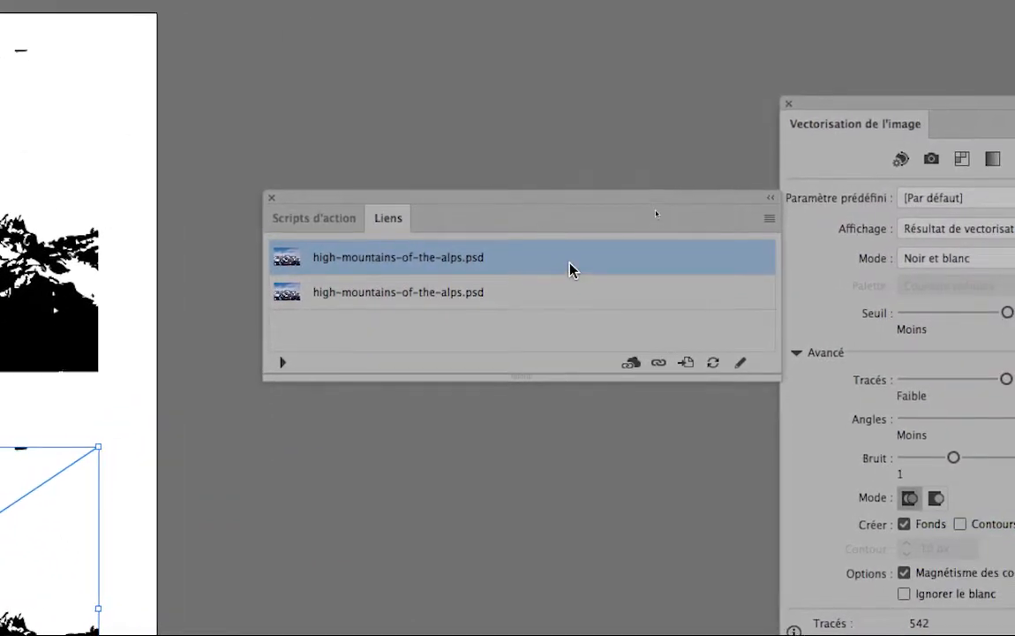
left_click_drag(644, 195, 560, 147)
left_click_drag(536, 228, 478, 193)
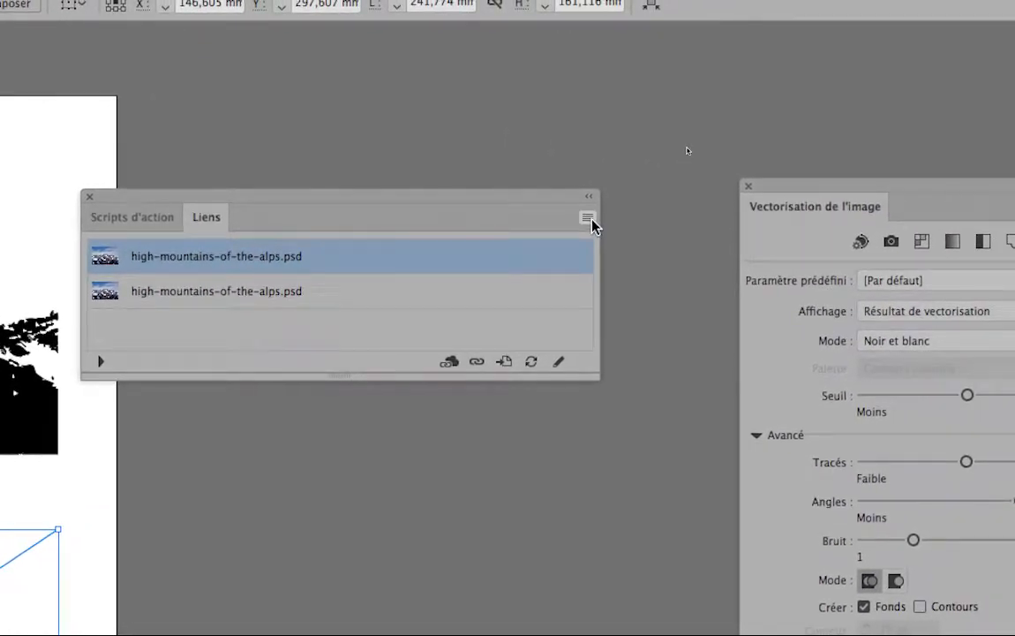
Relink the lower mountain image to high-mountains-of-the-alps VS2.psd from the JOUR 3 IVE folder
left_click(588, 218)
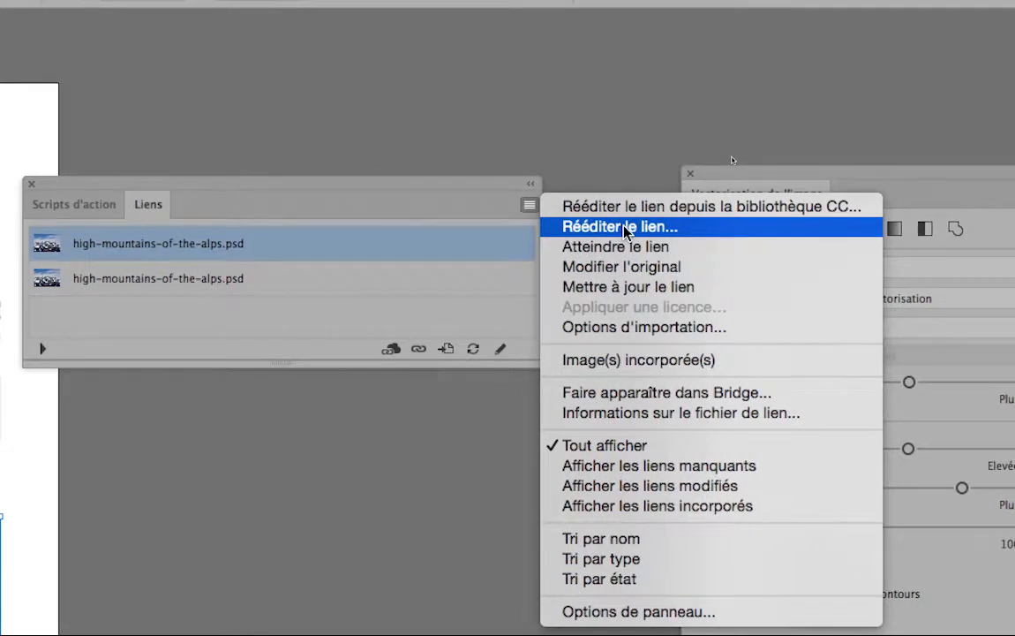
left_click(625, 227)
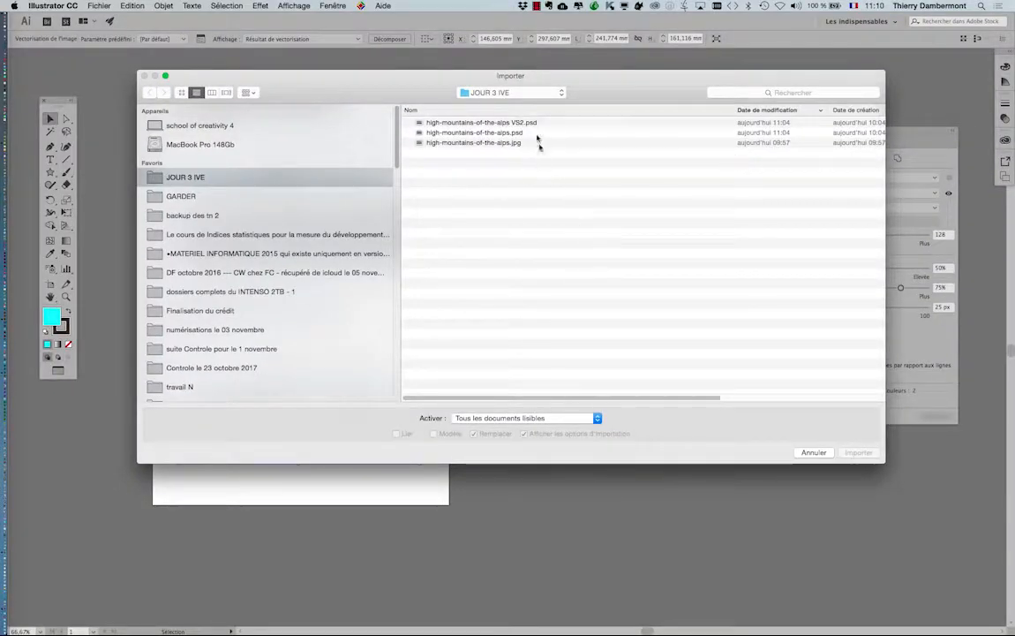
left_click(535, 124)
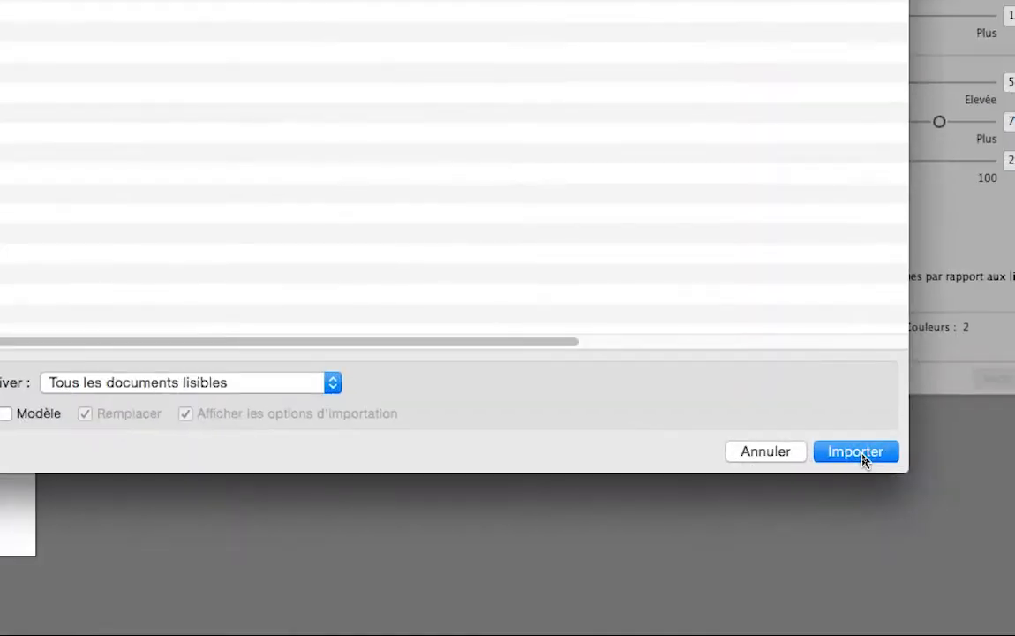
left_click(864, 458)
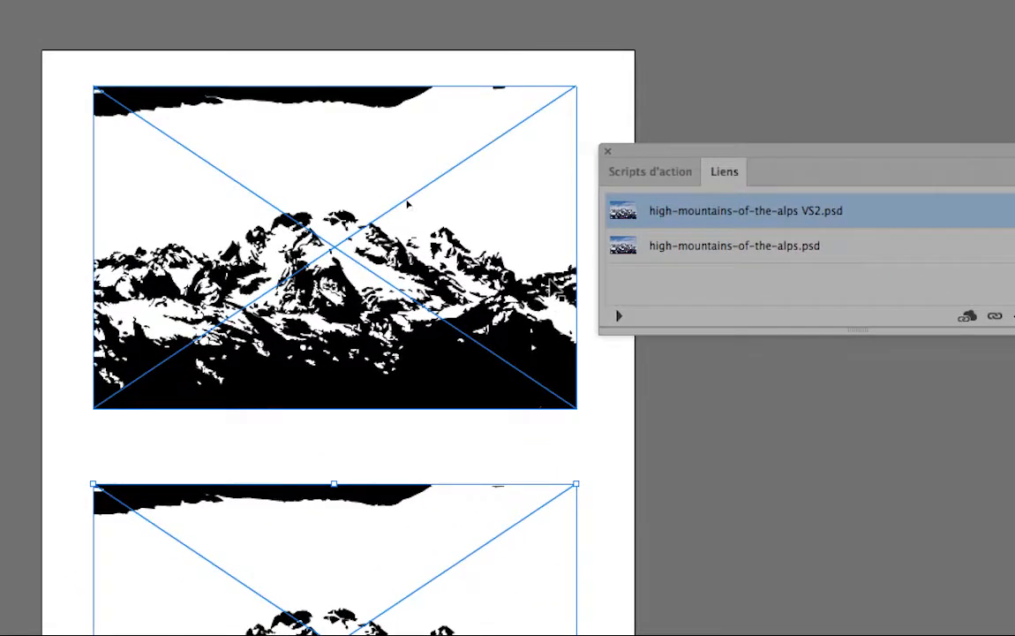
Select the upper and lower mountain images in turn to check which PSD each is linked to, and deselect everything
left_click(407, 204)
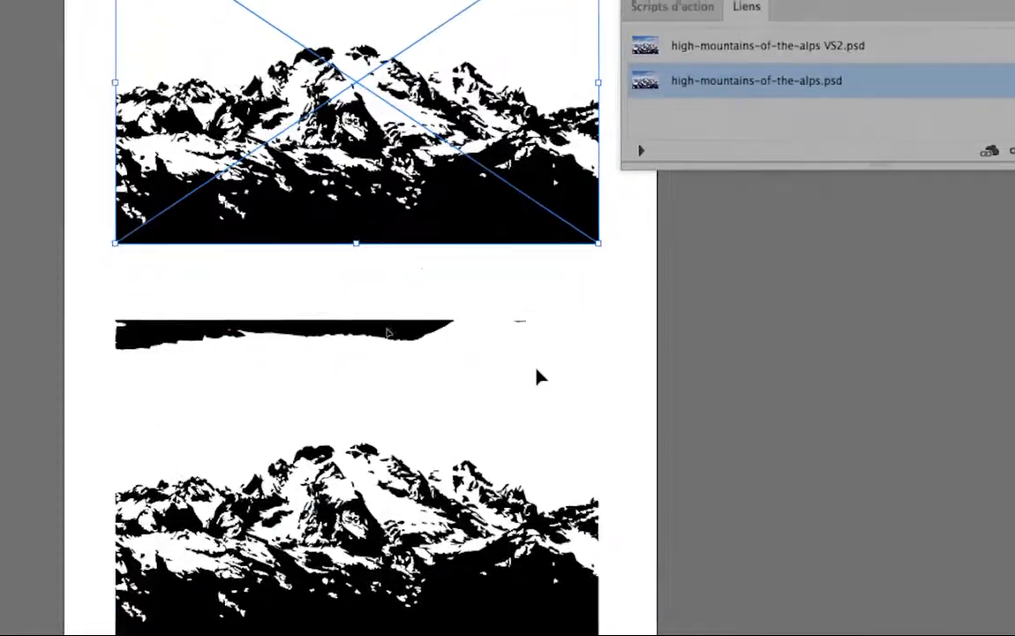
left_click(378, 557)
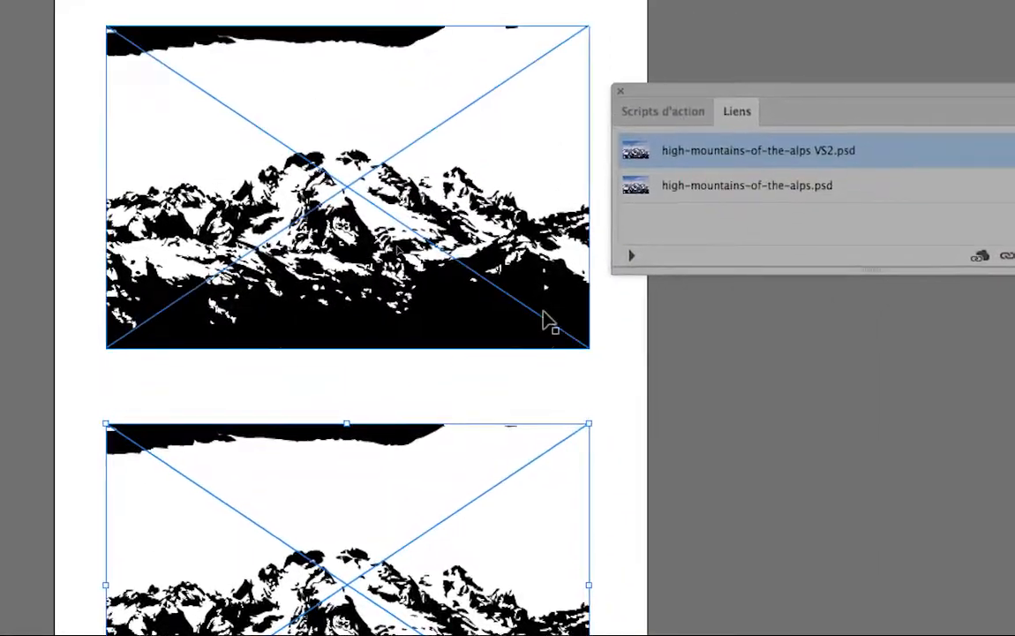
left_click(544, 313)
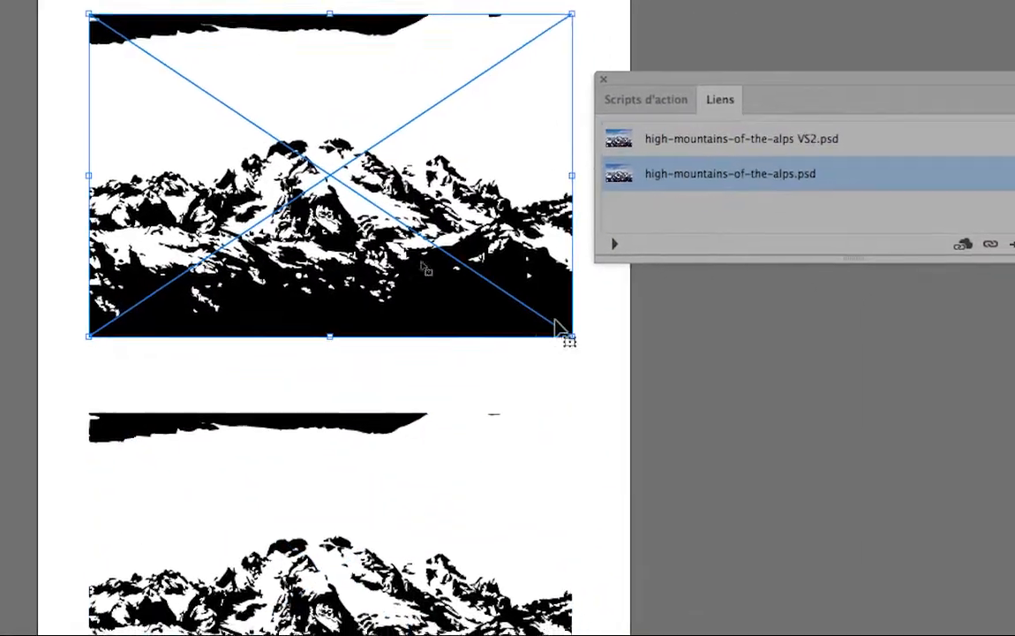
left_click(679, 374)
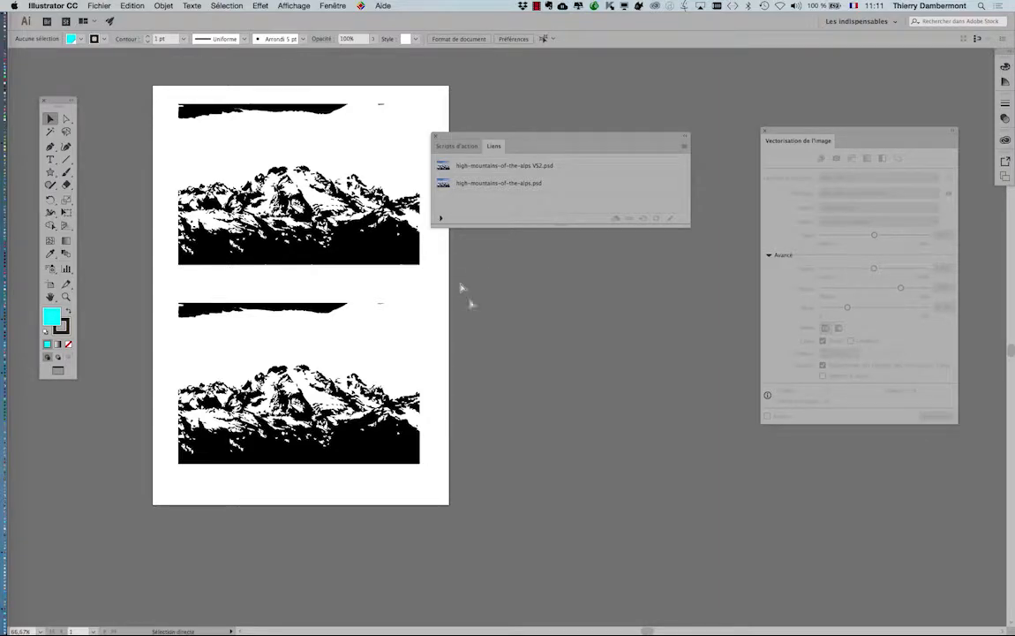
Switch to Photoshop and open high-mountains-of-the-alps VS2.psd, discarding its embedded colour profile and declining to create a new library
key("super+Tab")
key("super+Tab")
key("super+Tab")
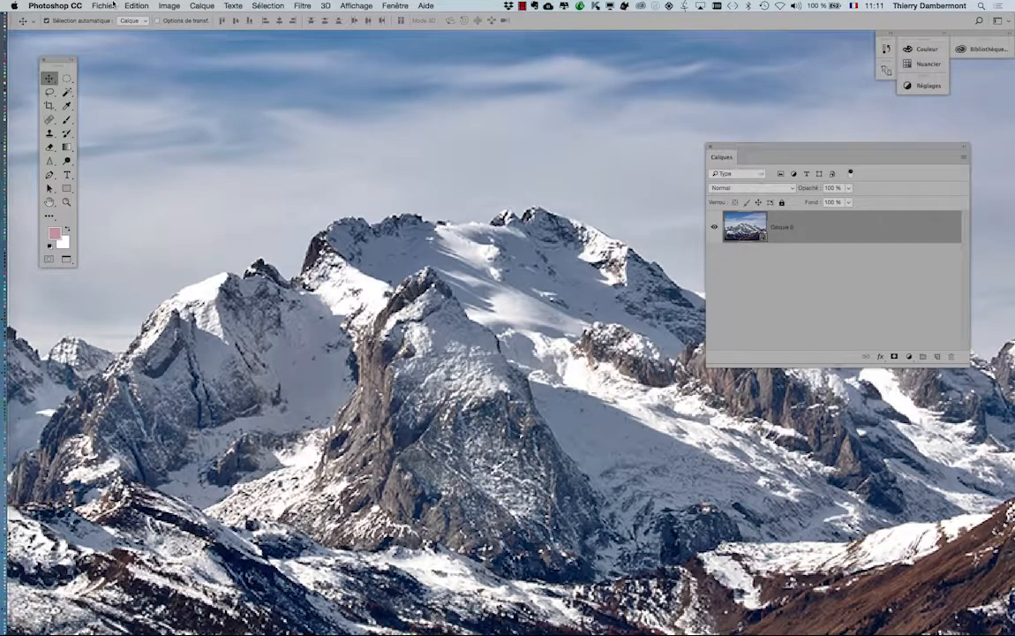
left_click(113, 6)
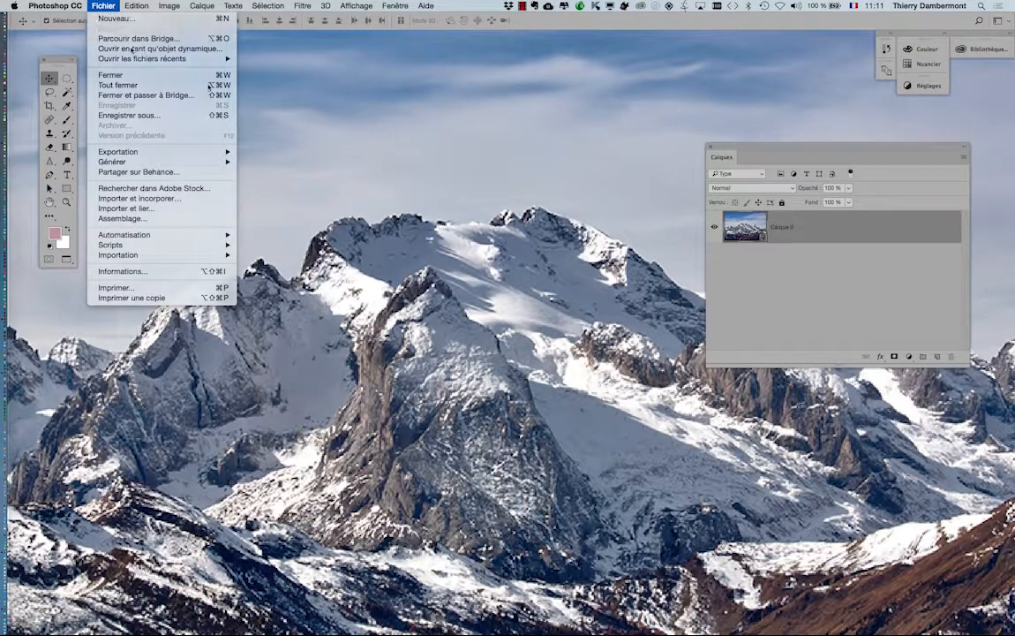
left_click(97, 29)
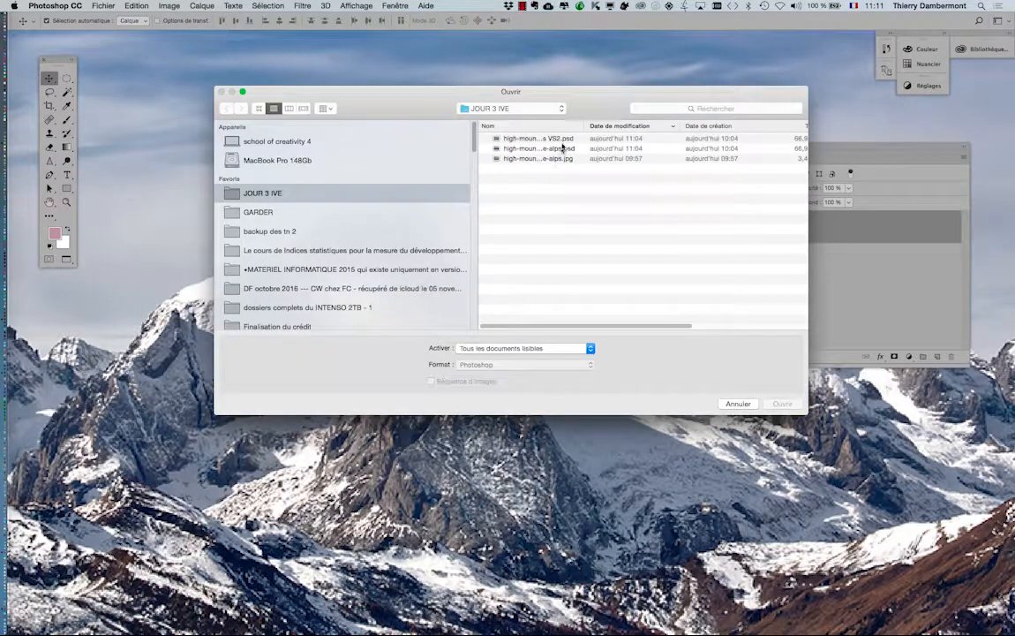
left_click(563, 140)
left_click(783, 403)
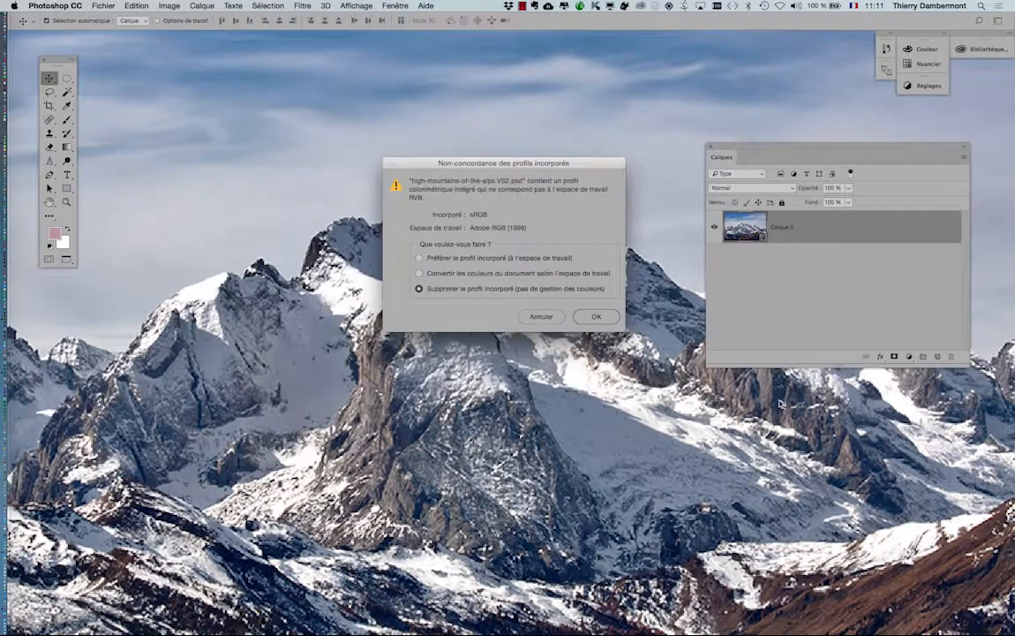
left_click(584, 314)
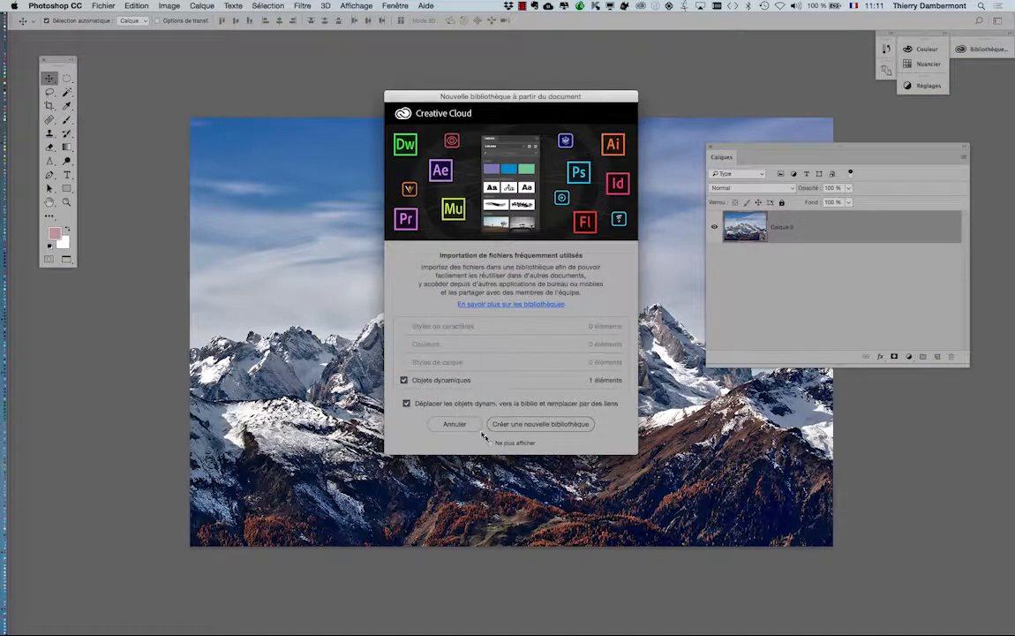
left_click(454, 424)
Return Photoshop to the standard windowed screen mode and move the document window clear of the options bar
left_click_drag(389, 244, 309, 269)
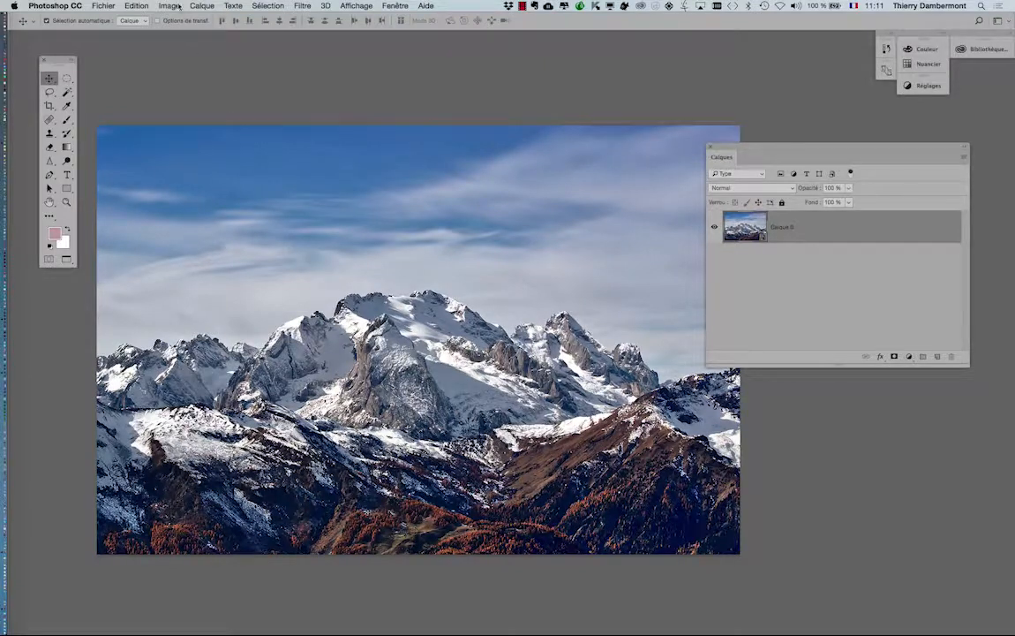
key("f")
key("f")
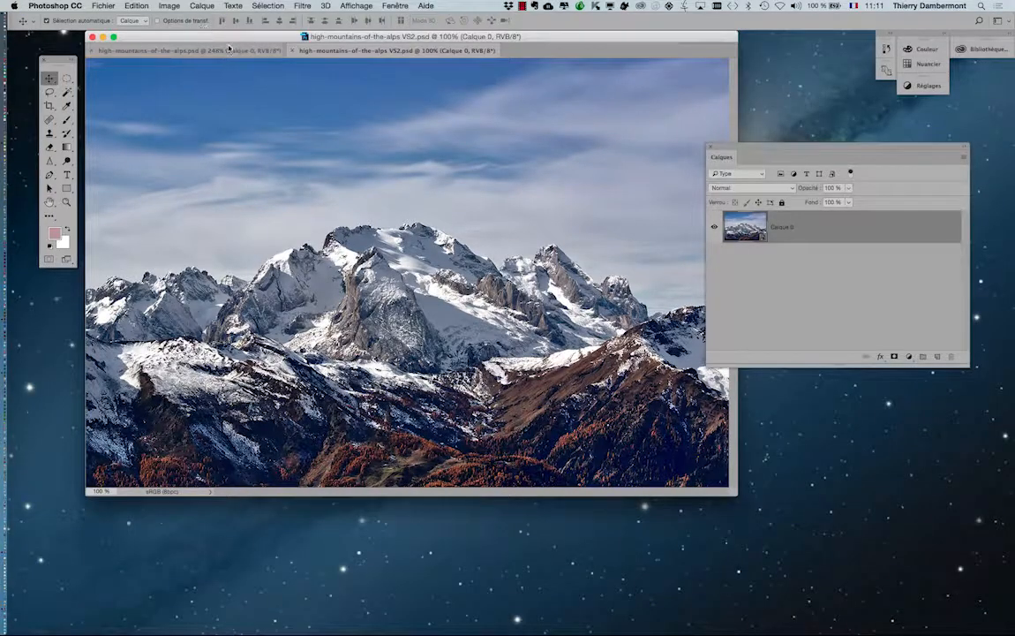
left_click_drag(201, 39, 252, 71)
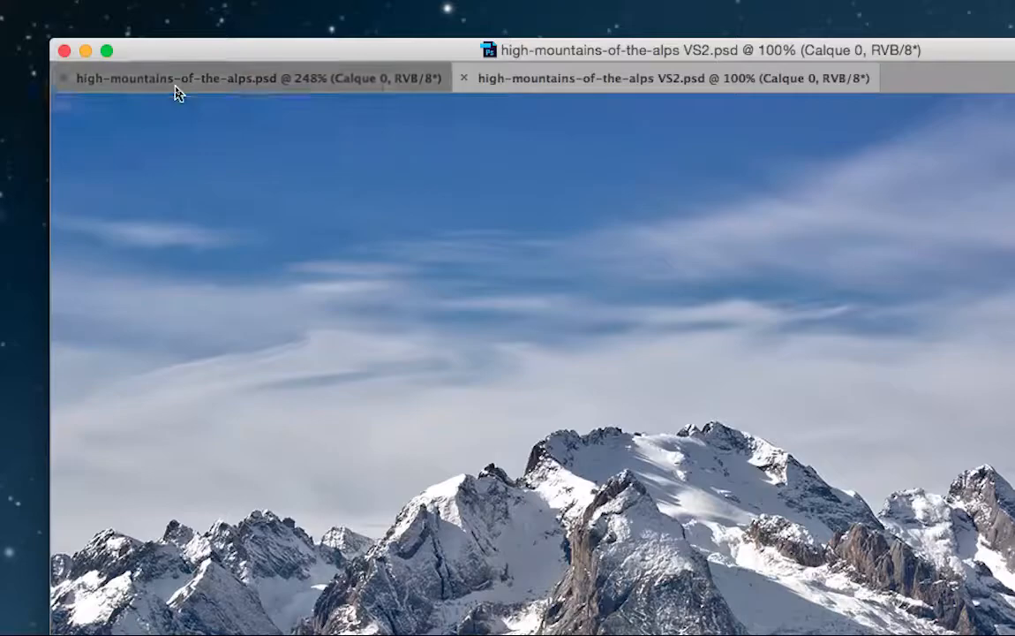
View the original high-mountains-of-the-alps.psd document in full and return to the VS2 document
left_click(175, 89)
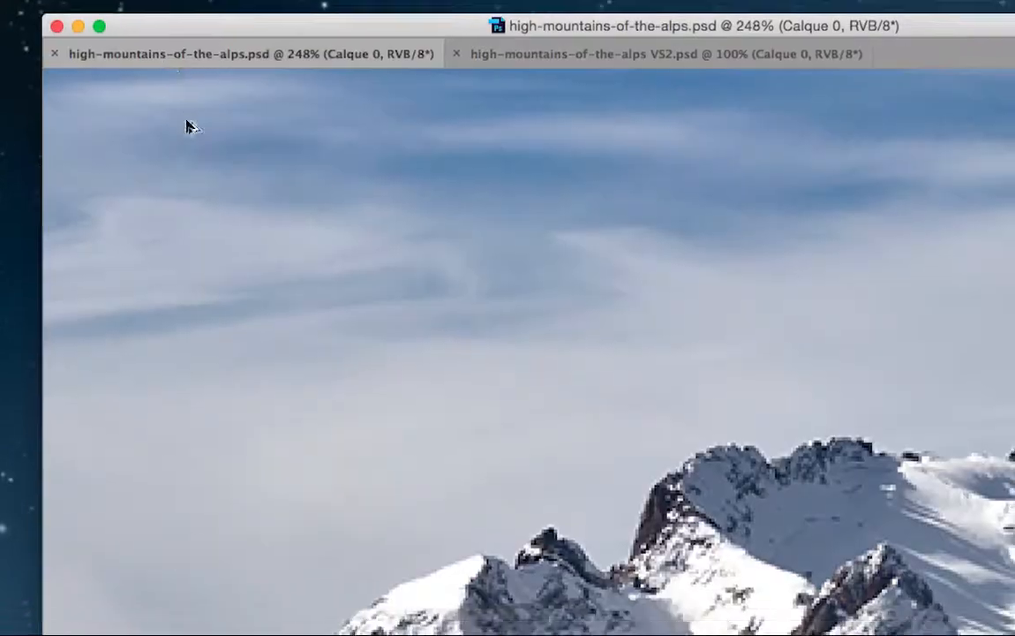
scroll(187, 122, "down", 10)
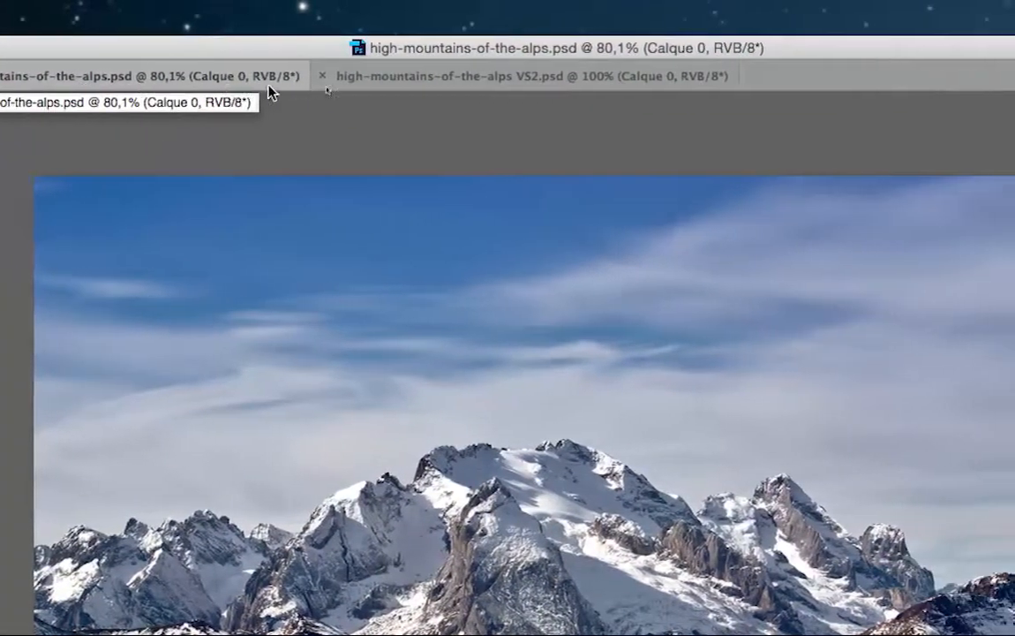
left_click(414, 76)
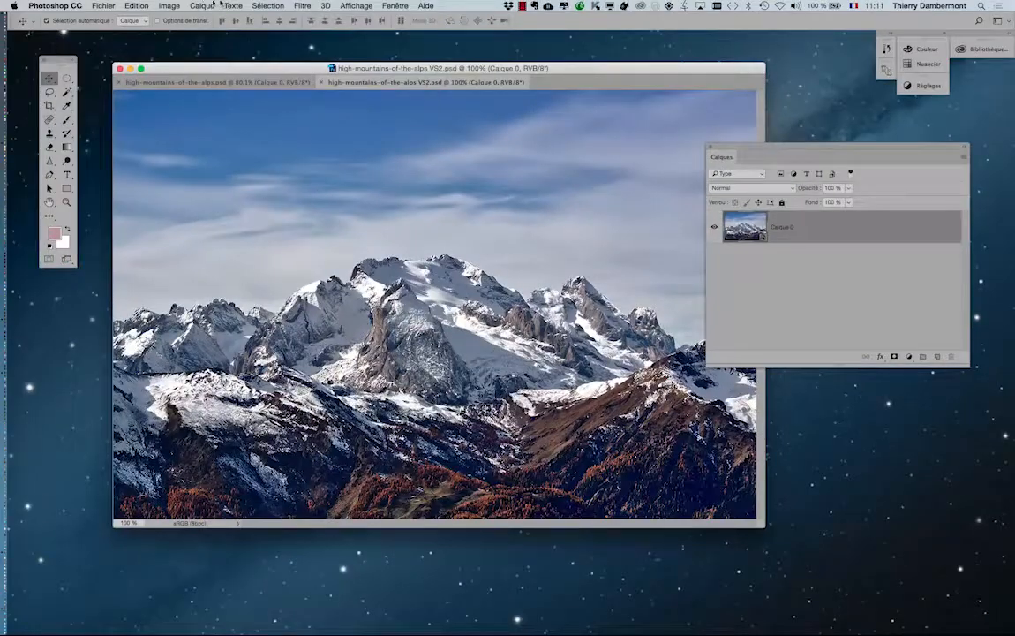
Resize the VS2 image to 70% in width and height with resampling on, and save the file
left_click(169, 5)
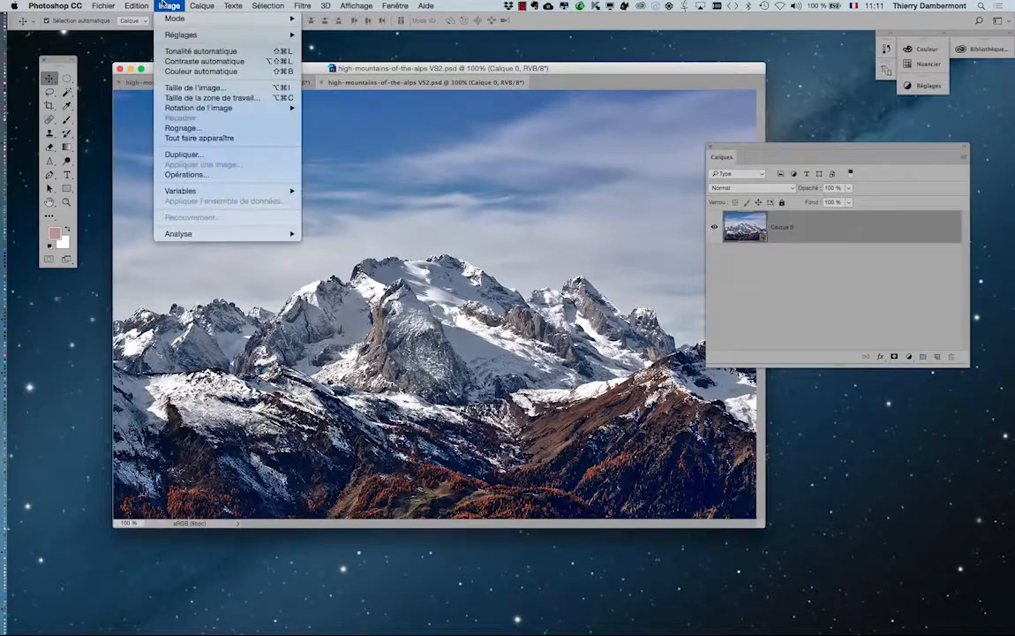
left_click(190, 89)
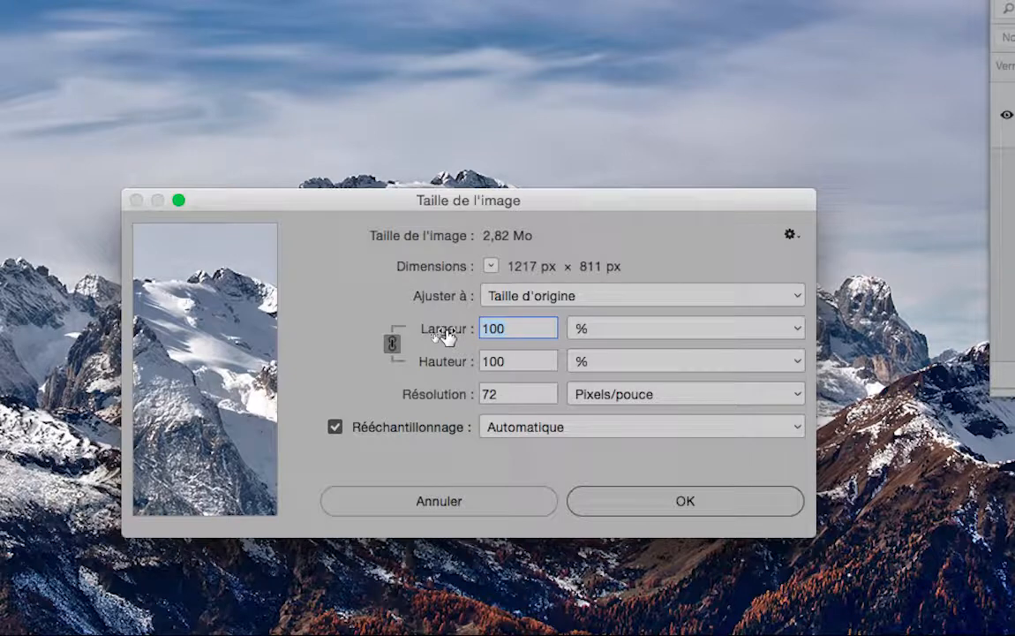
type("70")
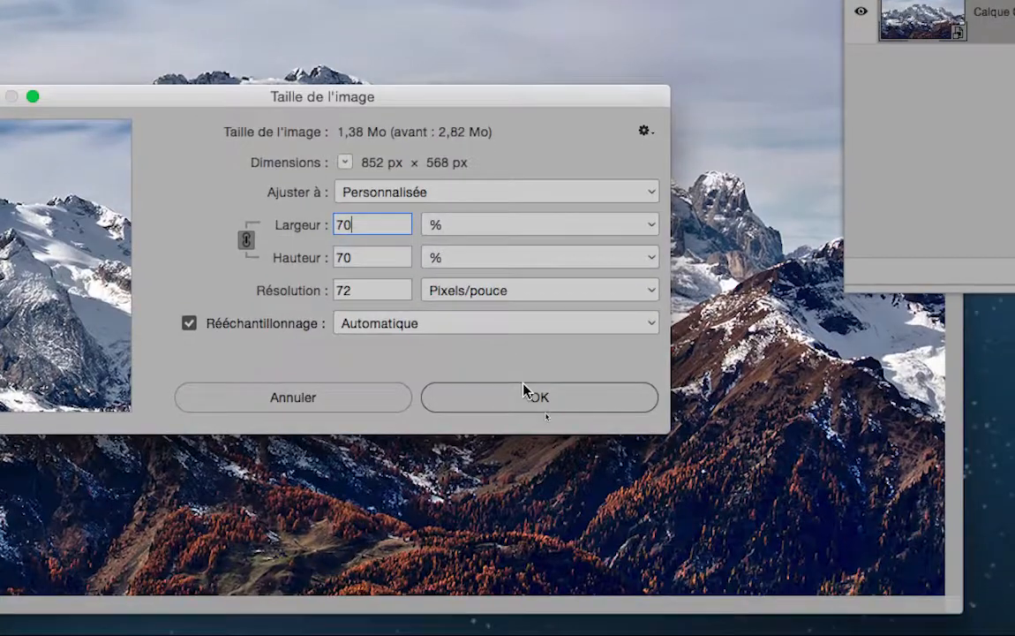
left_click(572, 528)
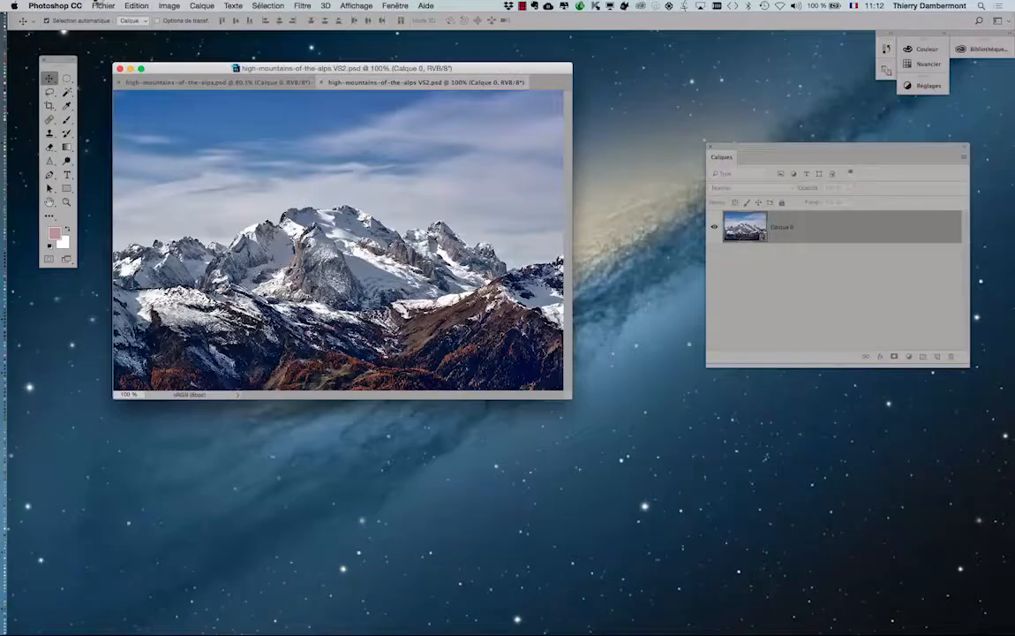
left_click(104, 5)
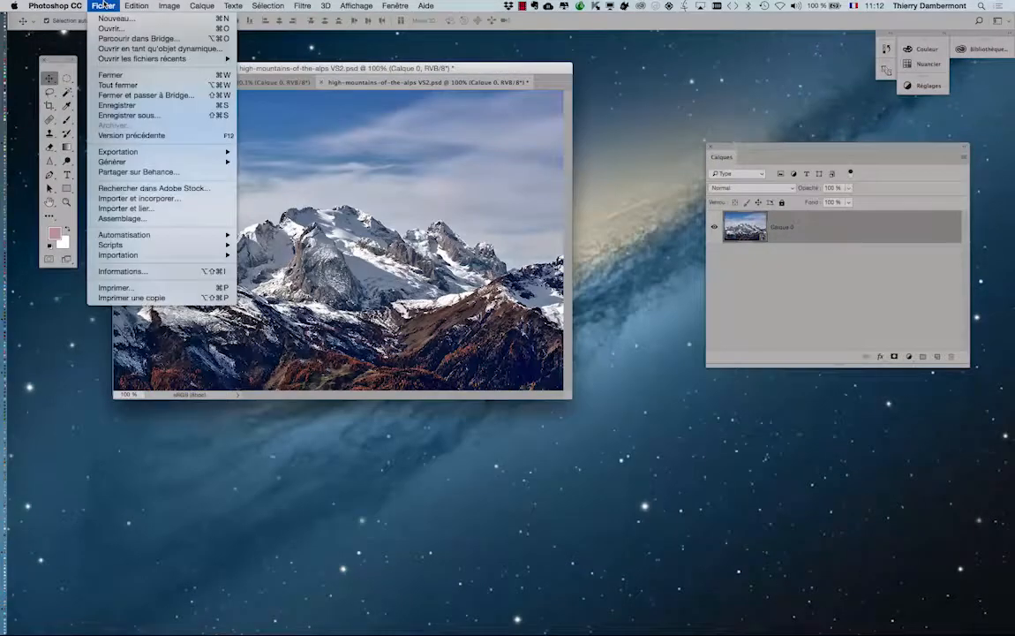
left_click(116, 105)
Switch back to Illustrator, update the modified VS2 link, and move the Liens panel clear of the artboard
key("super+Tab")
left_click(402, 335)
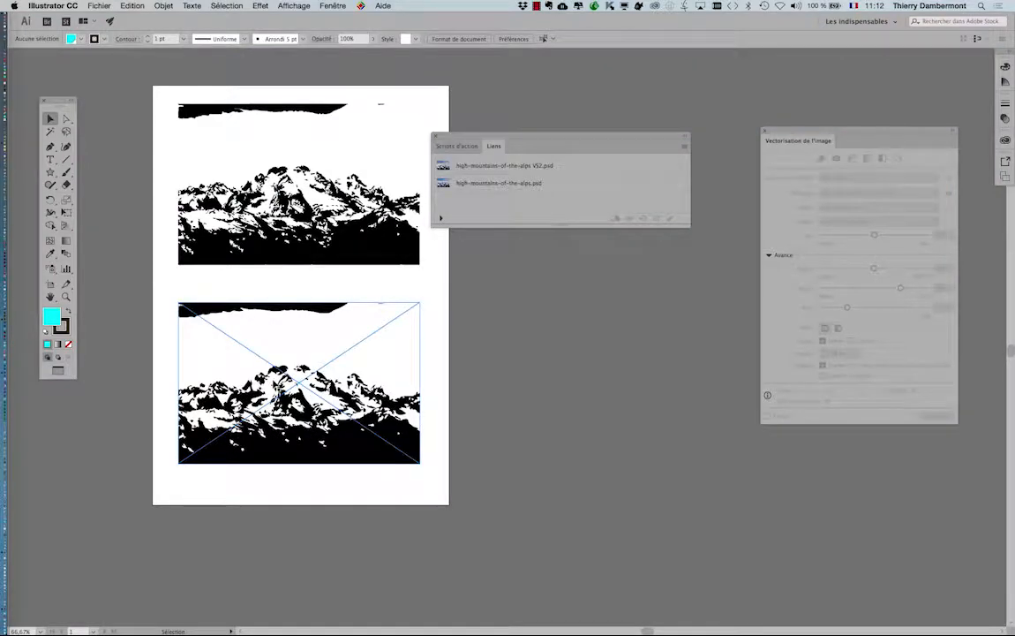
left_click_drag(453, 138, 575, 139)
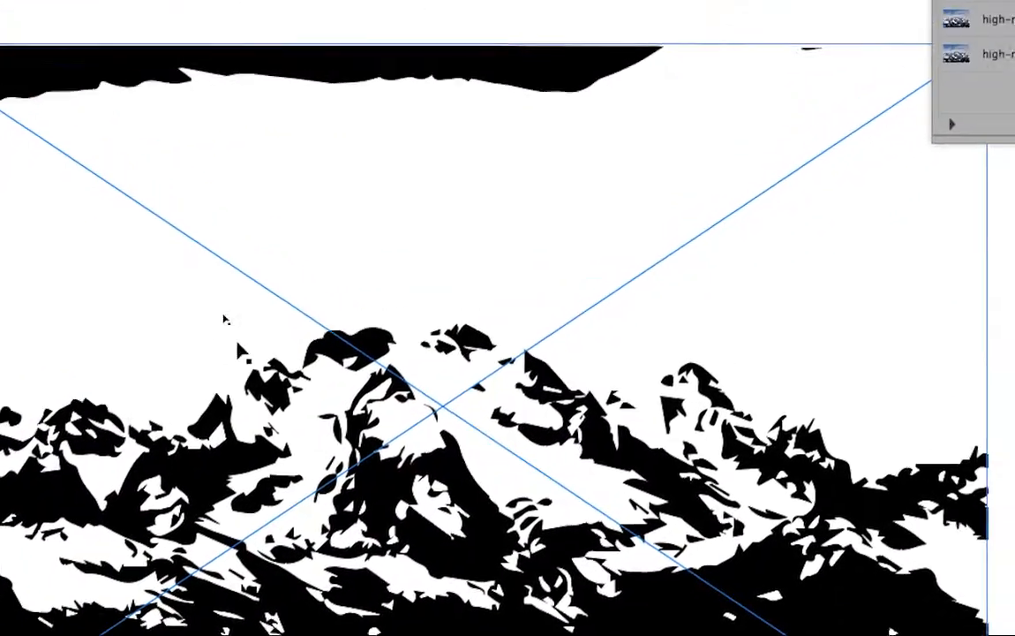
Examine the upper and lower traced mountains up close and side by side to compare their level of detail
scroll(285, 279, "up", 5)
scroll(285, 279, "up", 10)
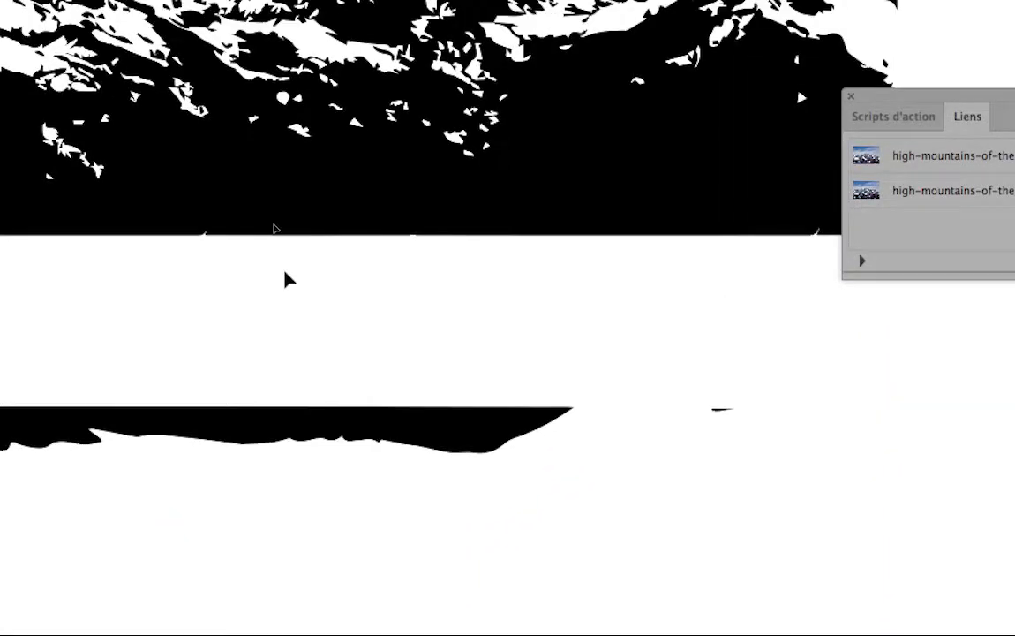
scroll(285, 279, "up", 3)
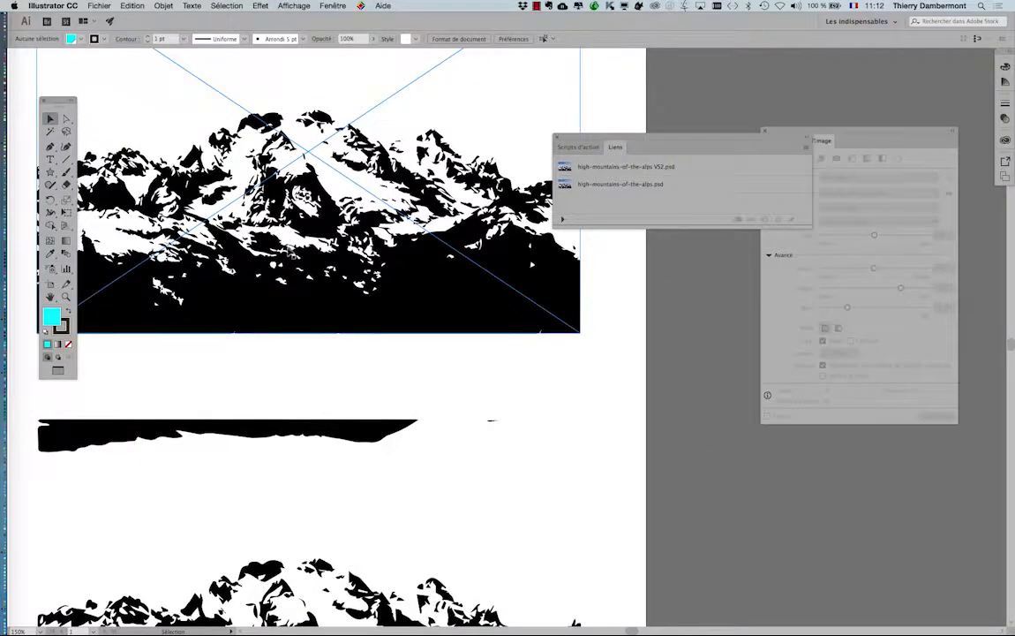
scroll(290, 247, "down", 2)
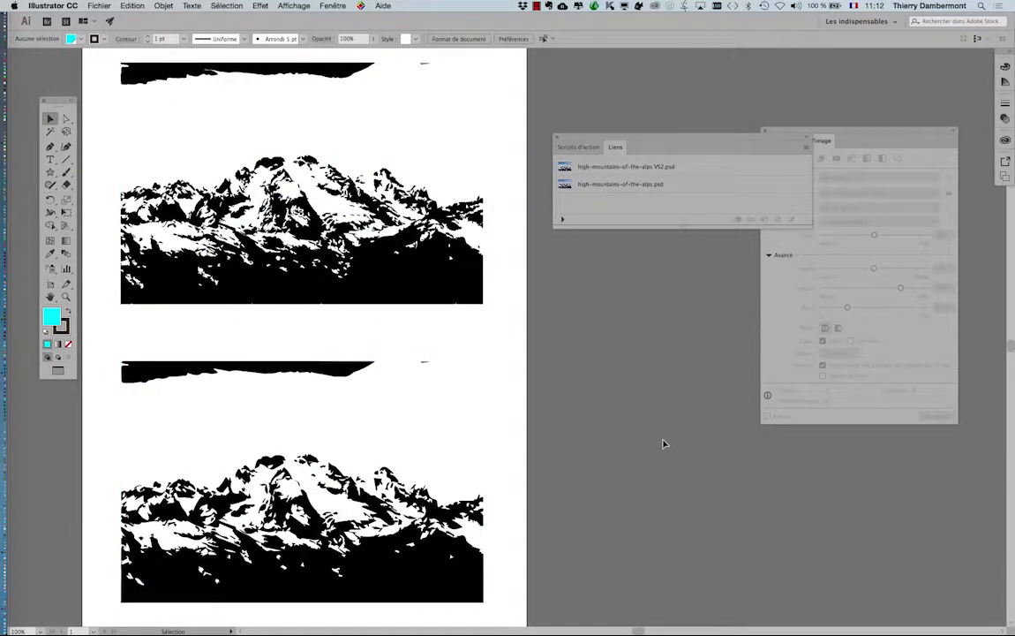
scroll(663, 442, "down", 2)
scroll(658, 445, "down", 1)
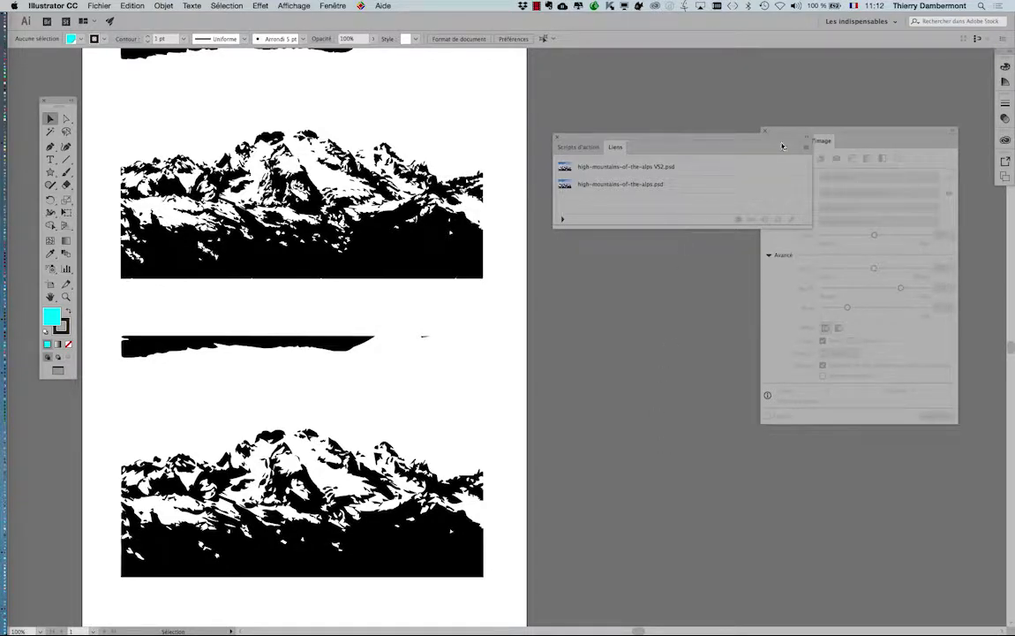
Rearrange the Liens and Vectorisation de l'image panels beside the artboard so that they no longer overlap
mouse_move(782, 147)
left_mouse_down()
mouse_move(744, 117)
mouse_move(746, 97)
left_mouse_up()
left_click_drag(810, 132, 696, 218)
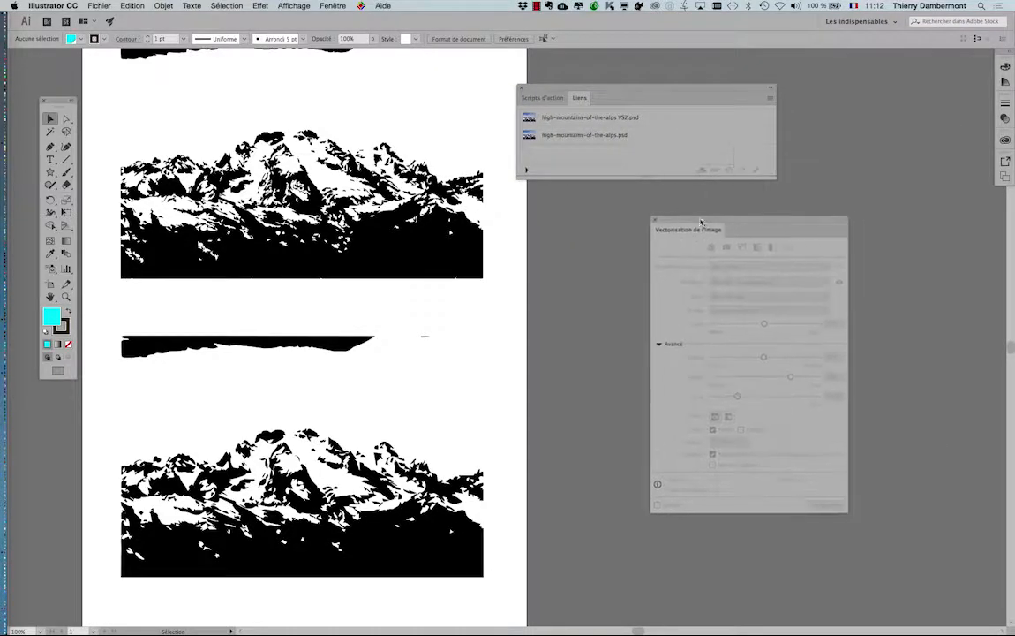